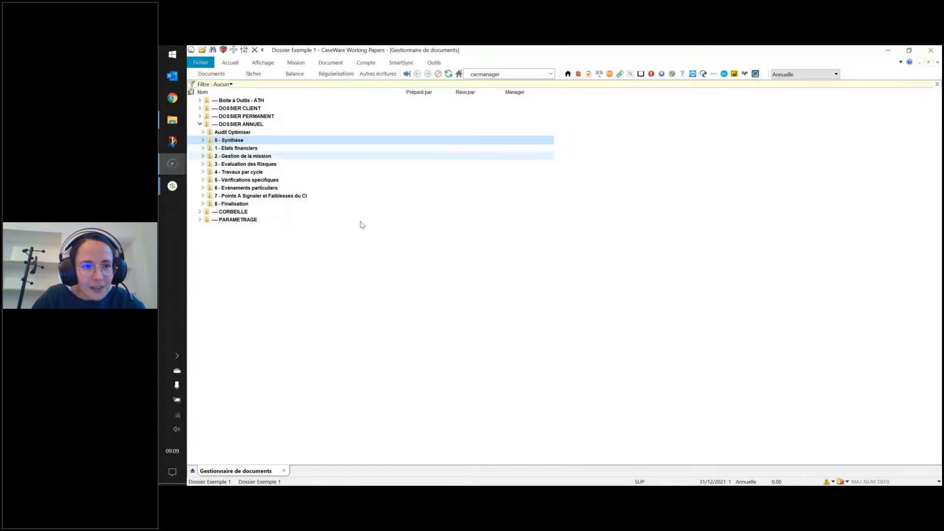
# - Open the Fiche signalétique document from 2.0 - Administration de la mission, within 2 - Gestion de la mission of the DOSSIER ANNUEL
pyautogui.click(272, 126)
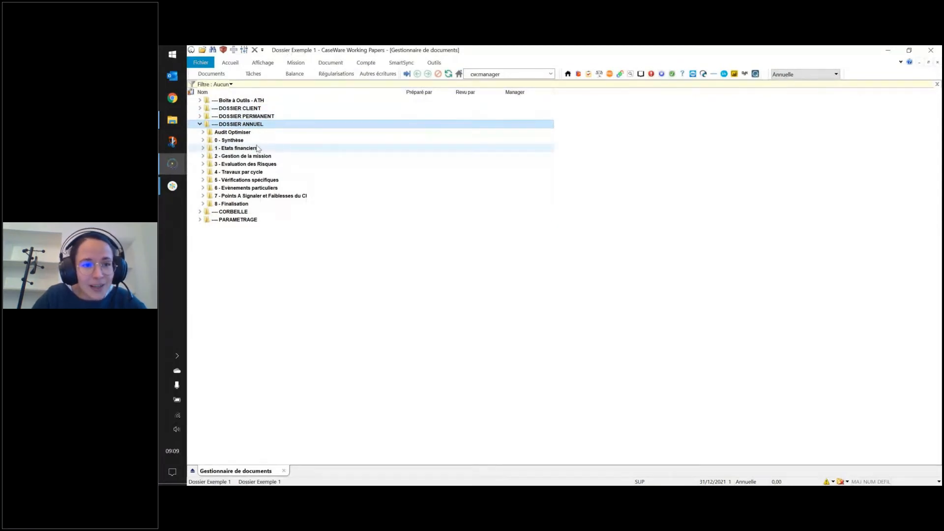
pyautogui.click(255, 156)
pyautogui.doubleClick(255, 156)
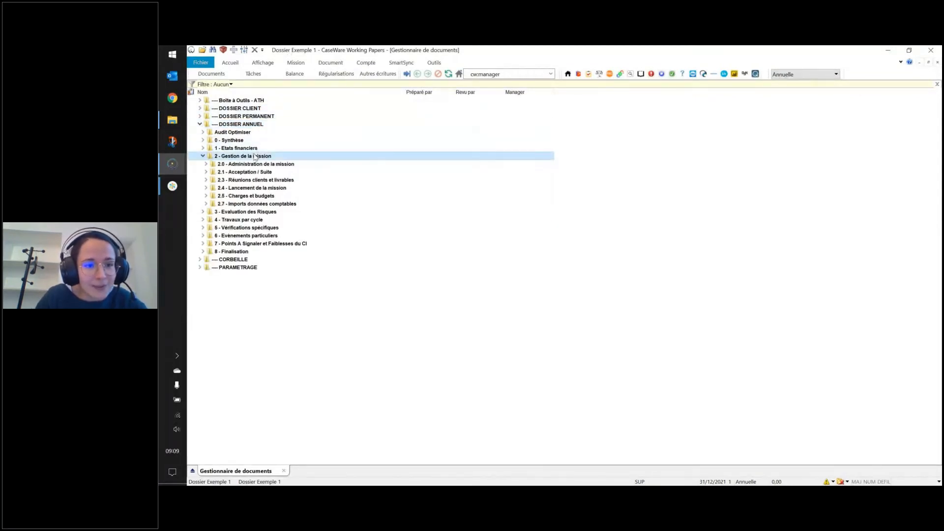
pyautogui.press('Right')
pyautogui.press('Right')
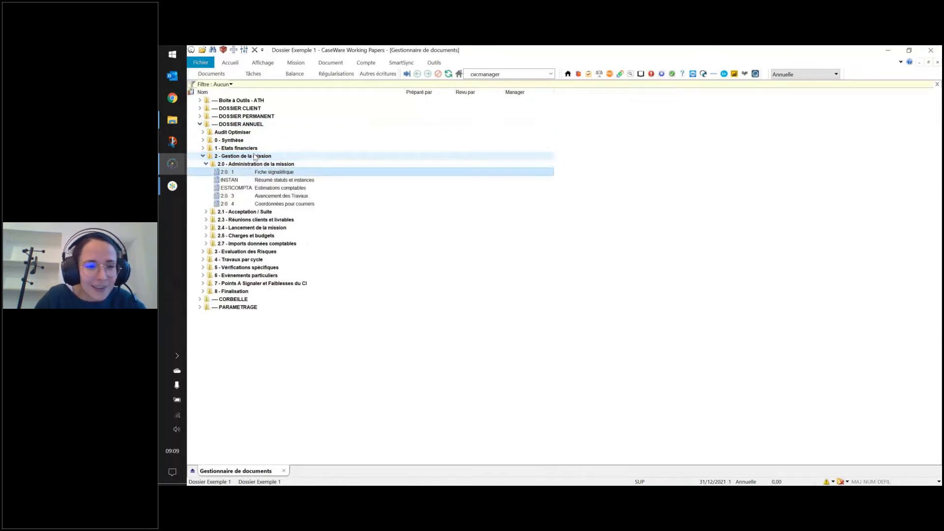
pyautogui.press('Return')
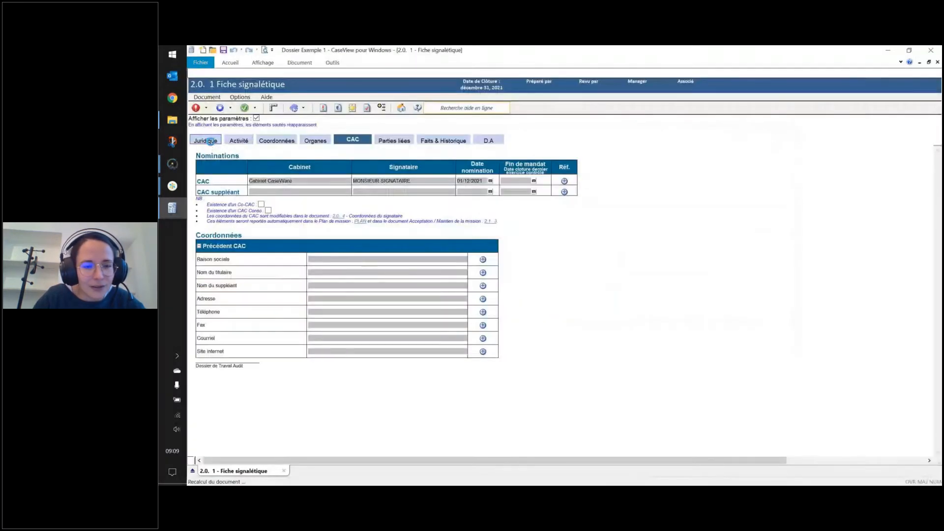
# - In the legal data, set the Forme juridique to Société par Actions Simplifiée (SAS) and the Groupe to EXEMPLE GROUPE
pyautogui.click(206, 140)
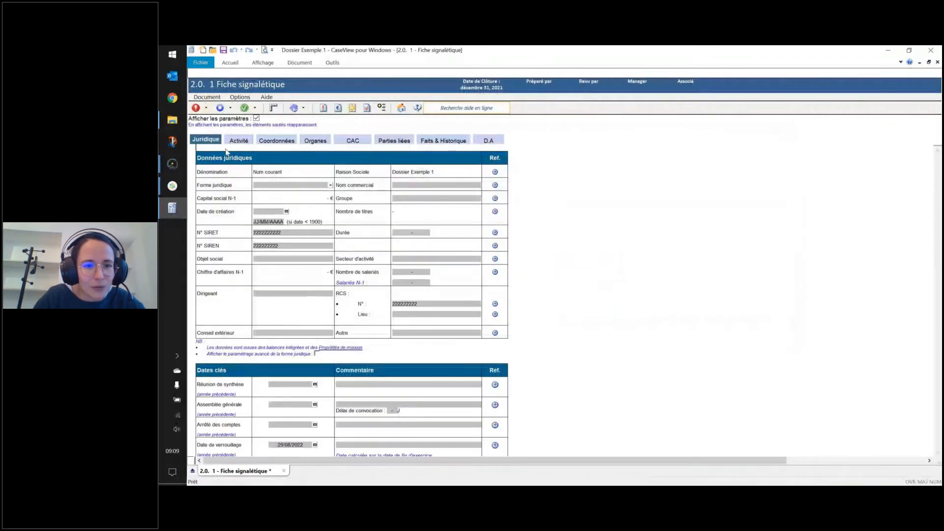
pyautogui.click(330, 186)
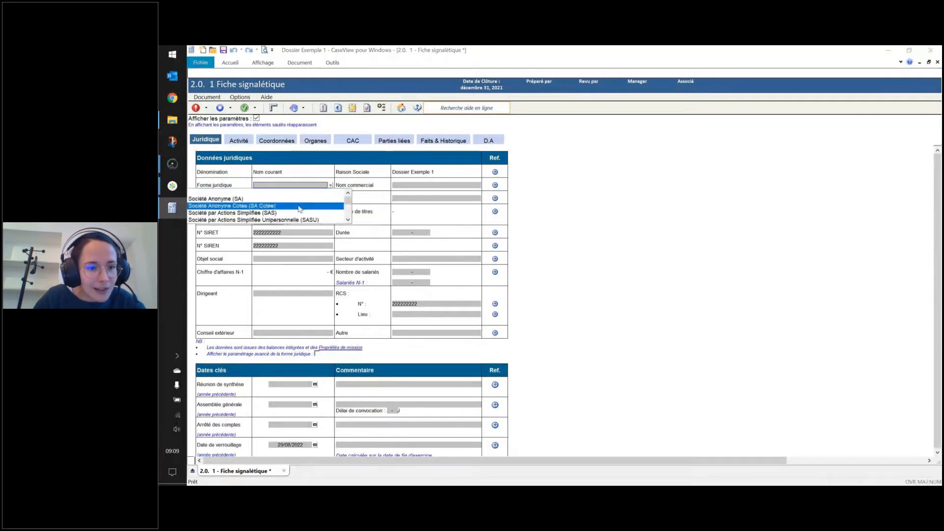
pyautogui.click(291, 213)
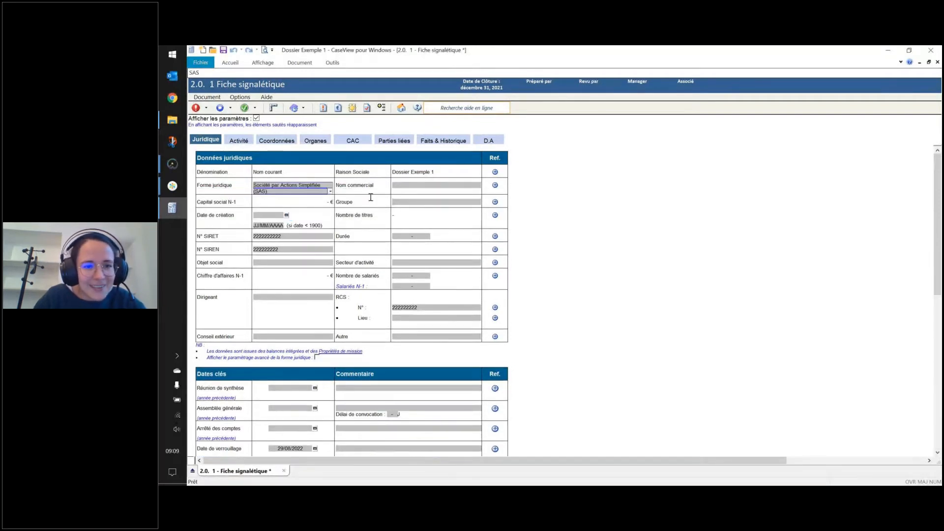
pyautogui.click(408, 202)
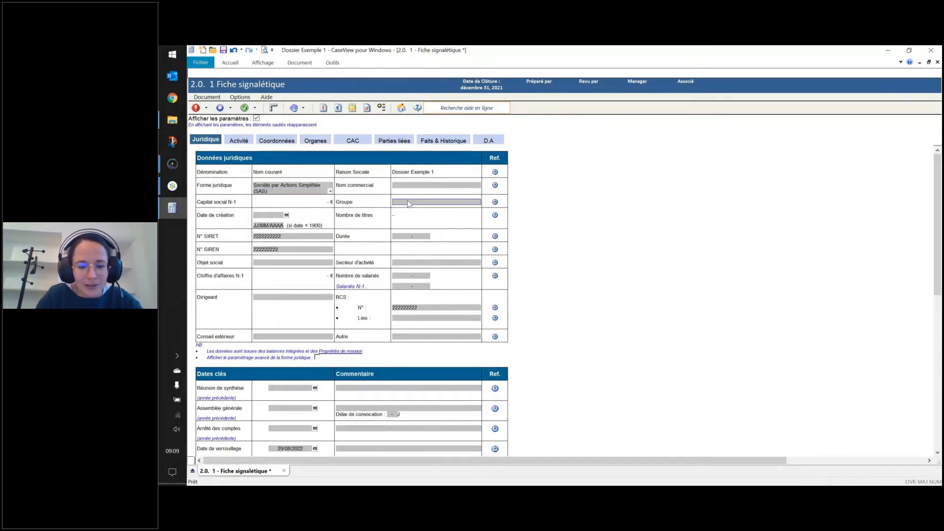
pyautogui.write('EXEMP')
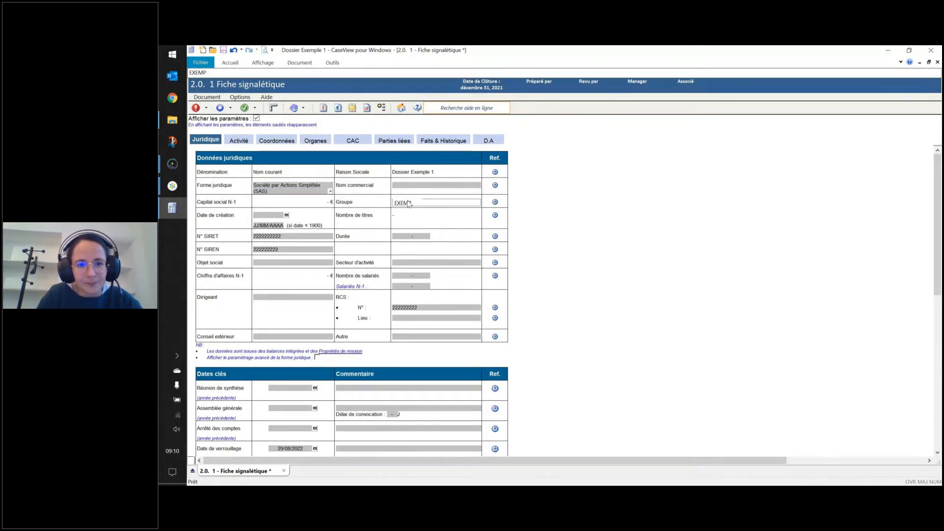
pyautogui.write('LE GROUPE')
pyautogui.press('Tab')
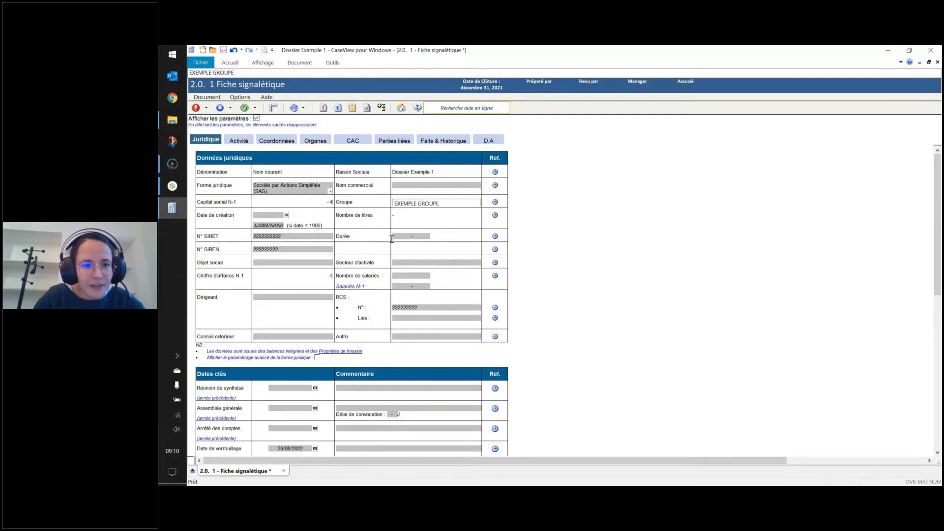
# - Enter NAF code 64.20Z in the activity table and mark this activity as both Principale and Utilisée
pyautogui.click(249, 142)
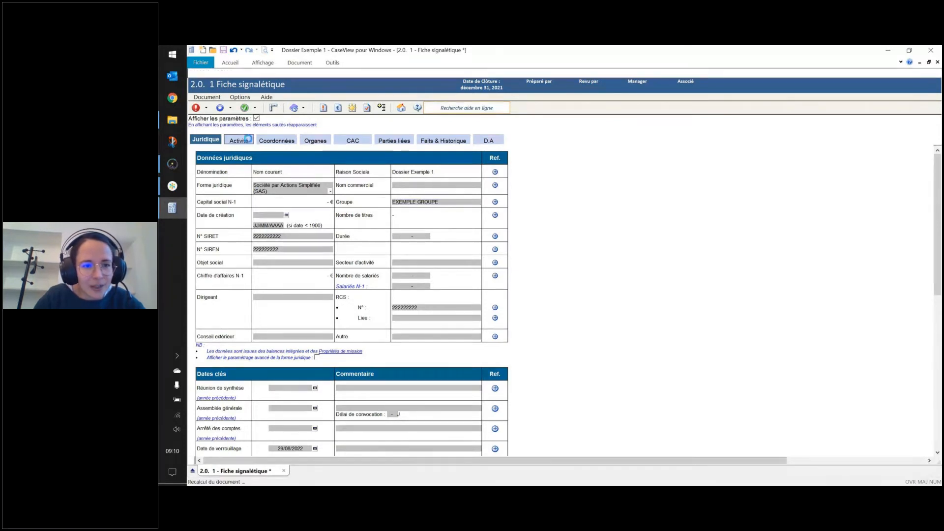
pyautogui.click(313, 219)
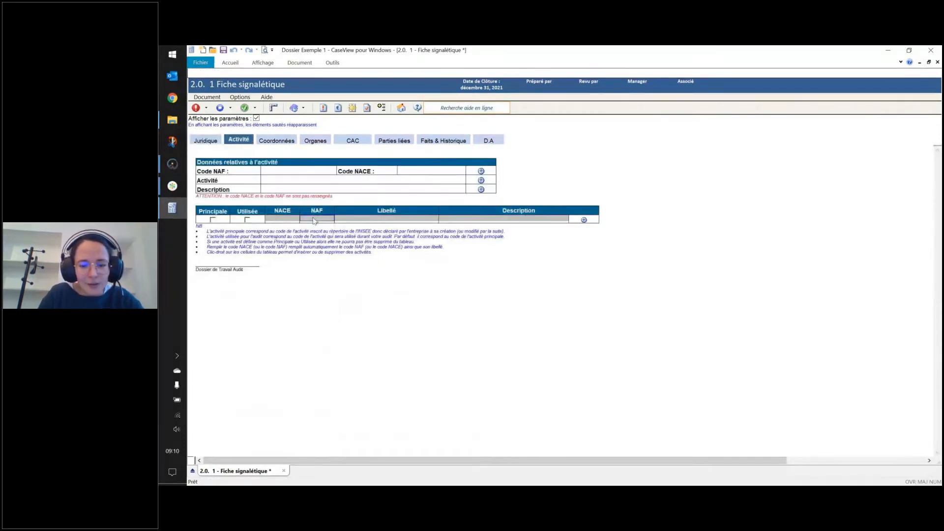
pyautogui.write('64.20')
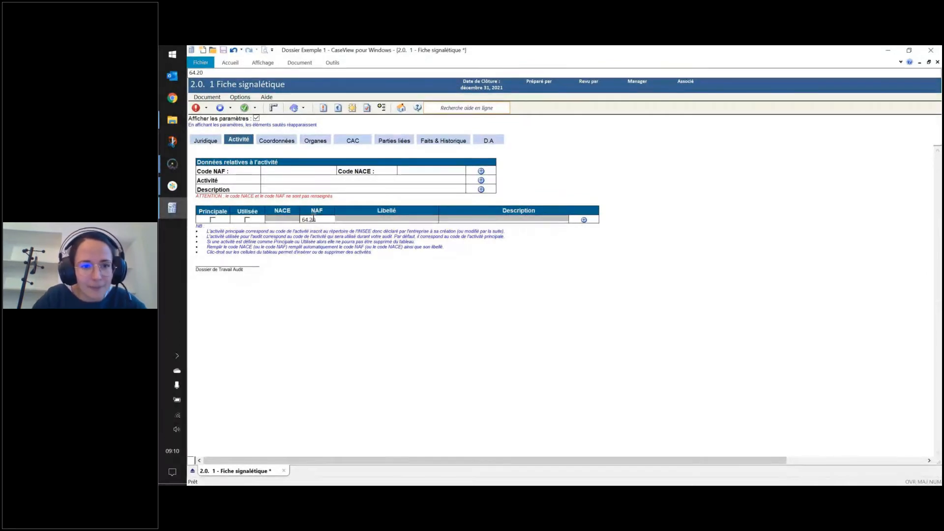
pyautogui.write('Z')
pyautogui.press('Return')
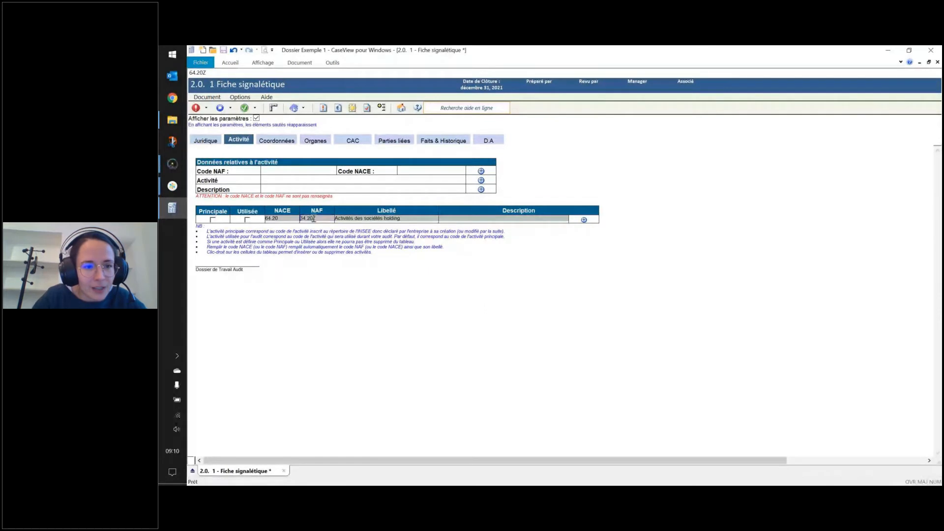
pyautogui.click(213, 220)
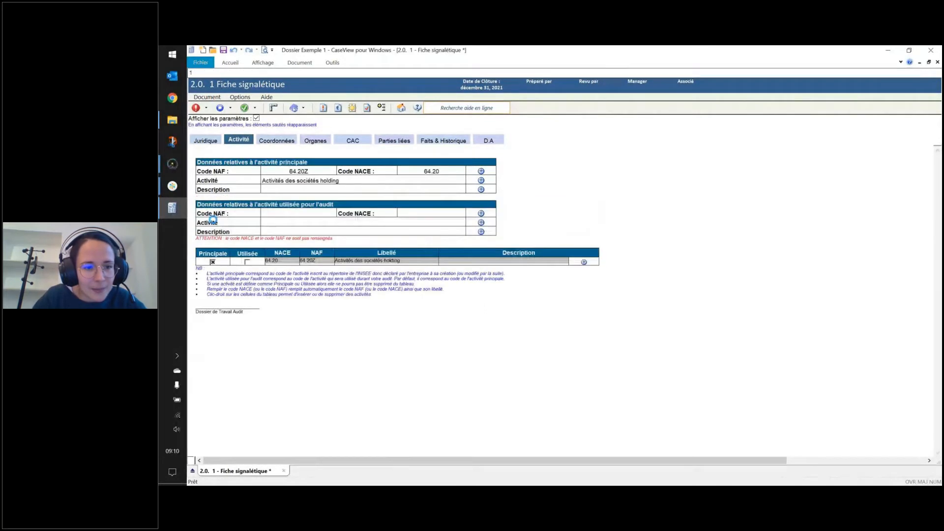
pyautogui.click(248, 263)
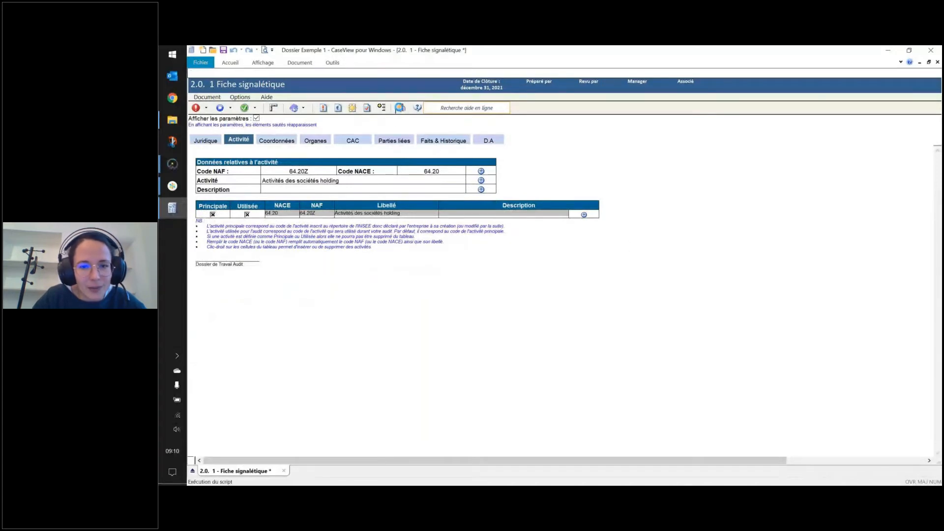
# - Close the Fiche signalétique with its changes saved, and collapse the 2 - Gestion de la mission folder in the document manager
pyautogui.click(401, 108)
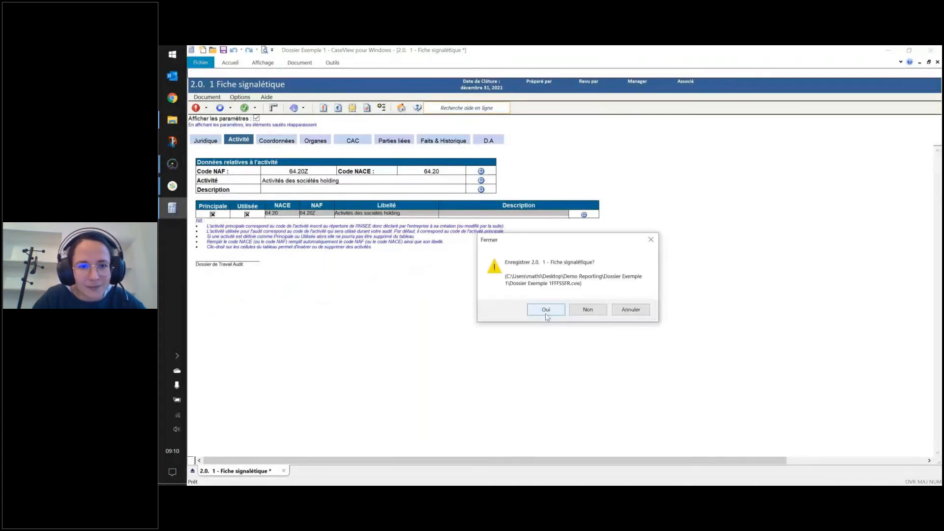
pyautogui.click(546, 309)
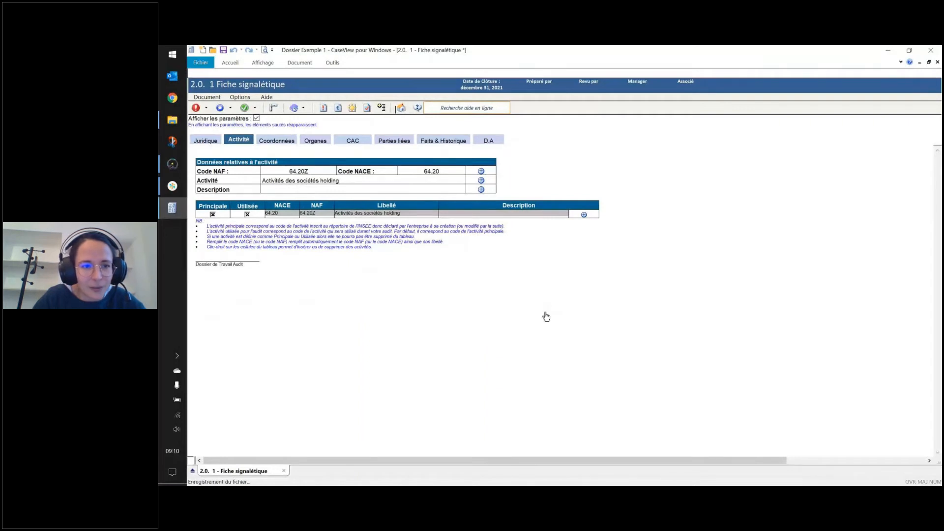
pyautogui.click(265, 167)
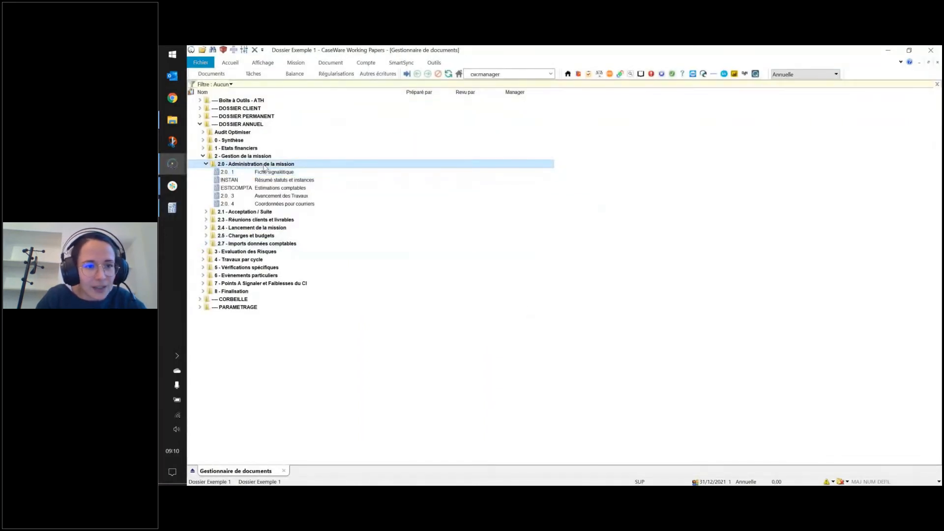
pyautogui.doubleClick(265, 167)
pyautogui.press('Left')
pyautogui.press('Left')
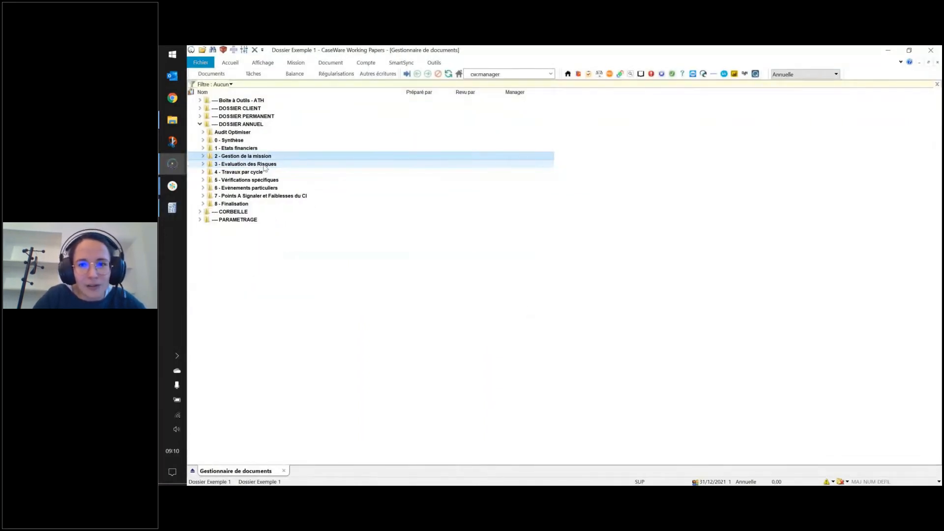
# - Switch to File Explorer, browse to the Audit France folder inside CaseWare's Library folder, and enlarge the window
pyautogui.click(724, 74)
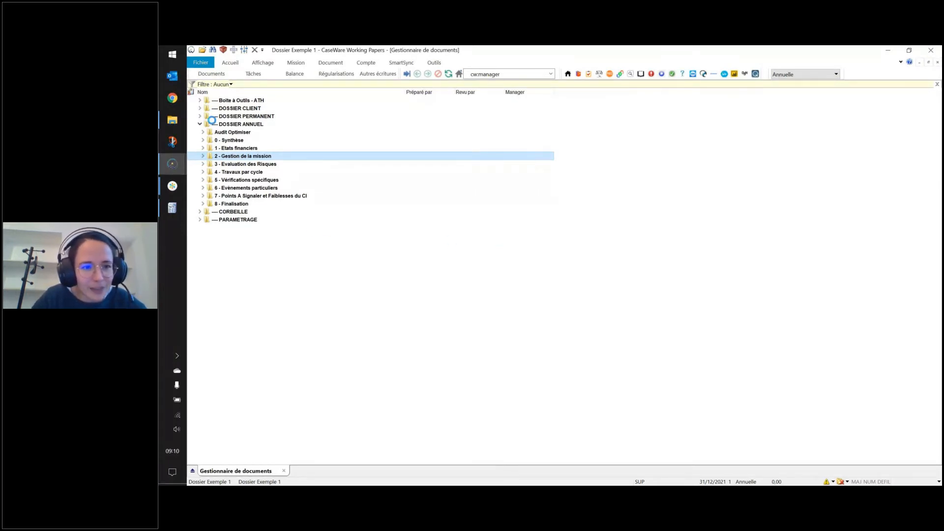
pyautogui.click(179, 119)
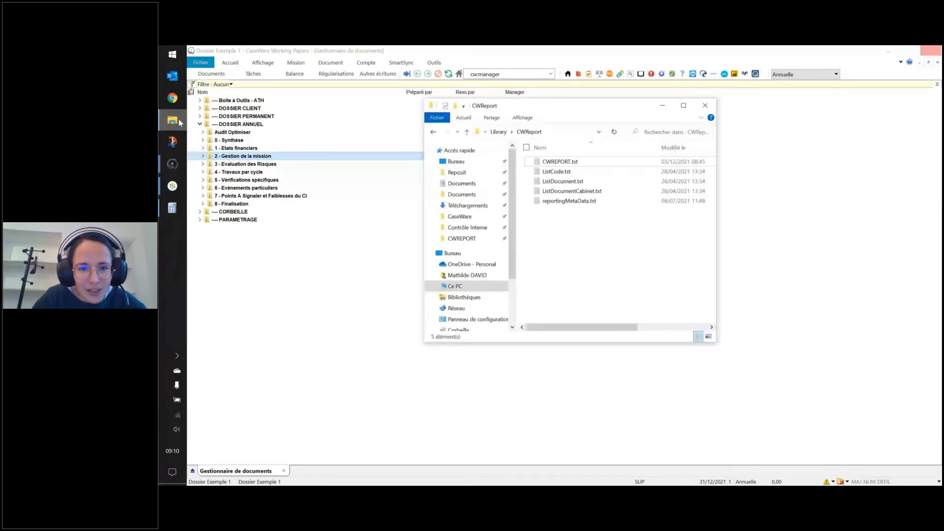
pyautogui.click(457, 217)
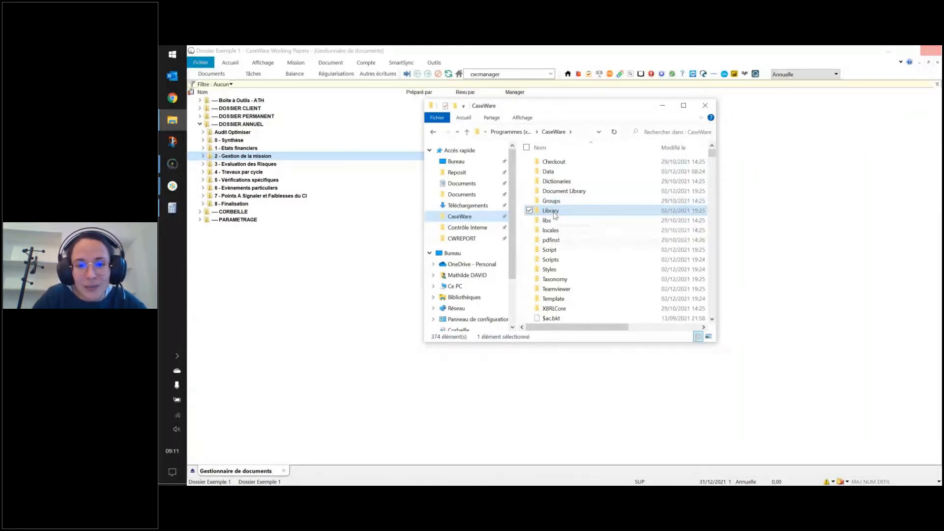
pyautogui.moveTo(556, 215)
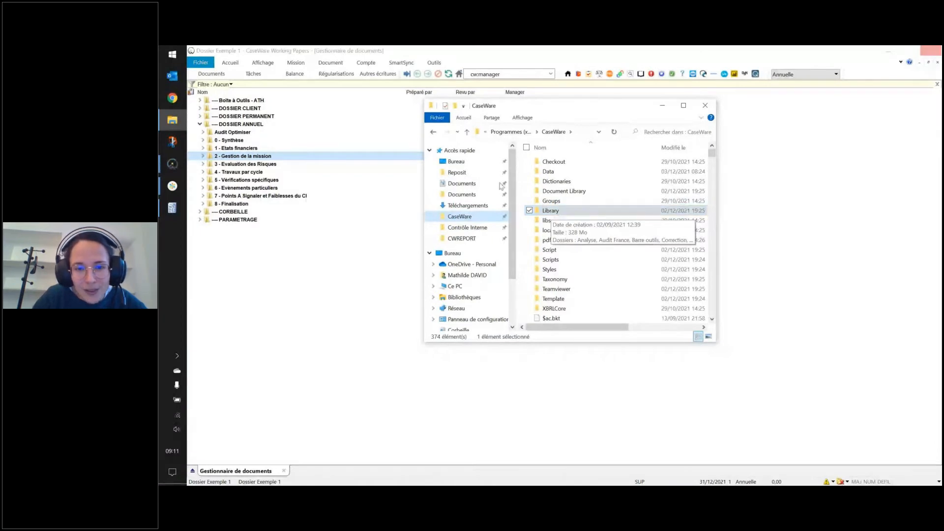
pyautogui.doubleClick(556, 214)
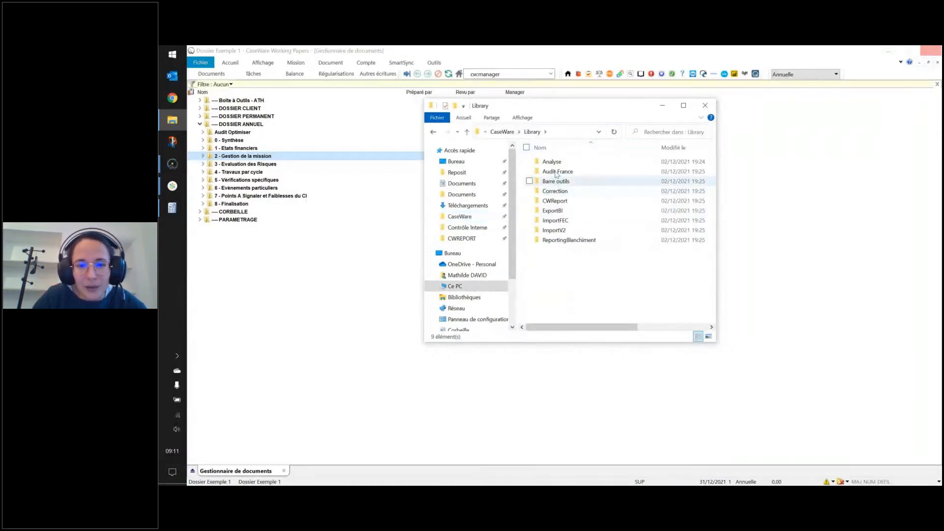
pyautogui.doubleClick(555, 172)
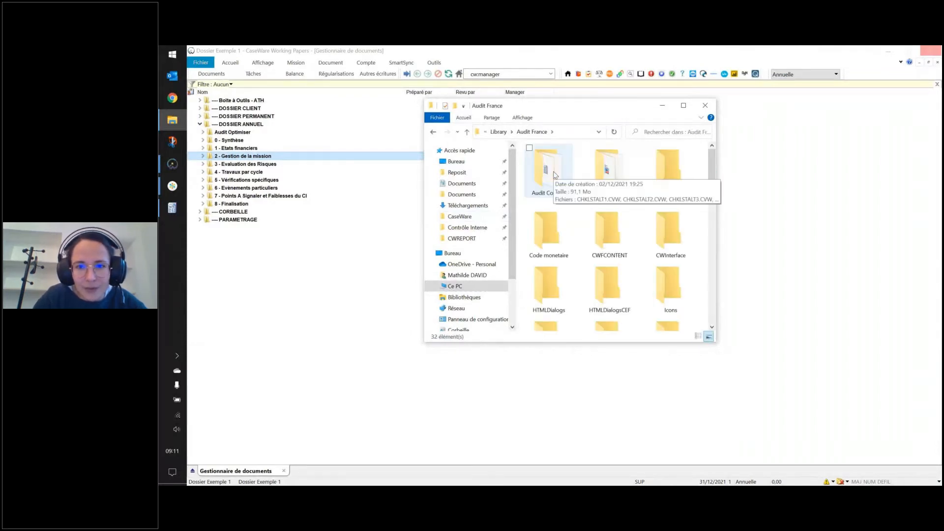
pyautogui.click(684, 105)
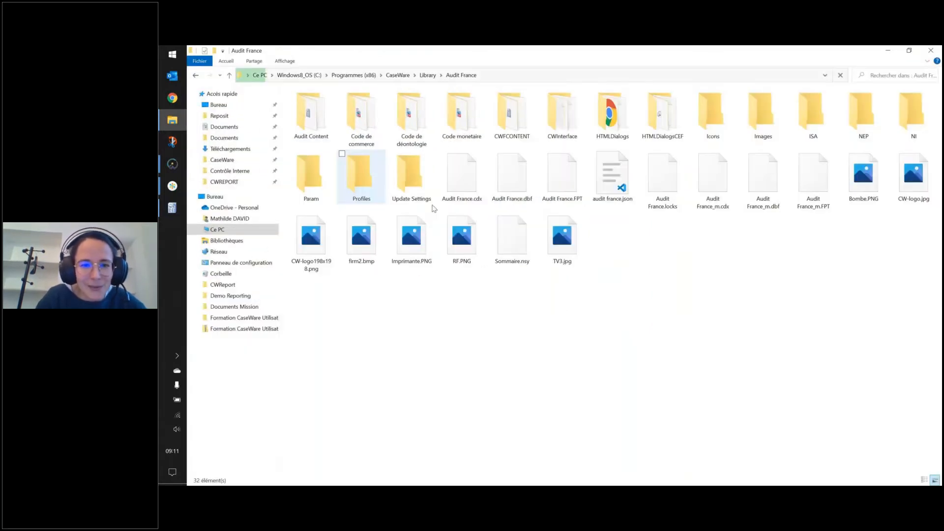
# - Open CWREPORT.txt from the Library's CWReport folder and examine its CHEMIN line for the report path
pyautogui.click(427, 75)
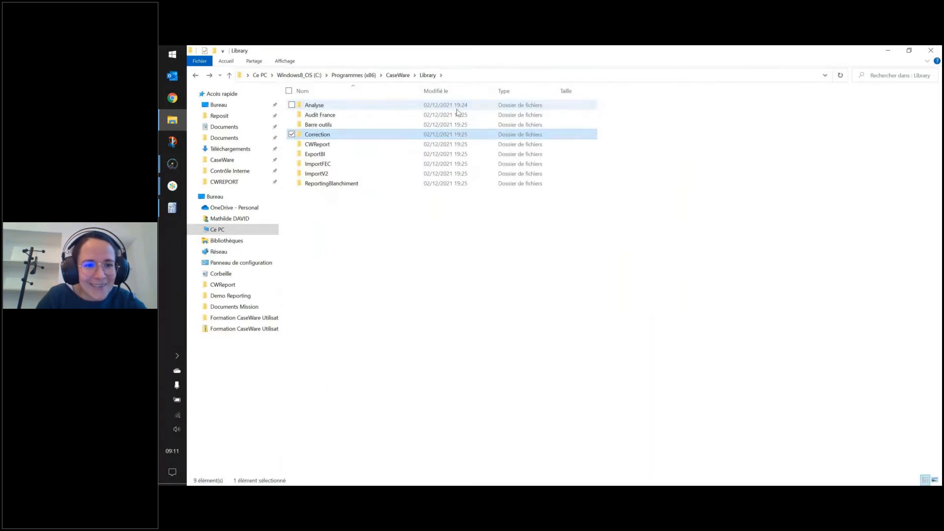
pyautogui.press('Down')
pyautogui.press('Return')
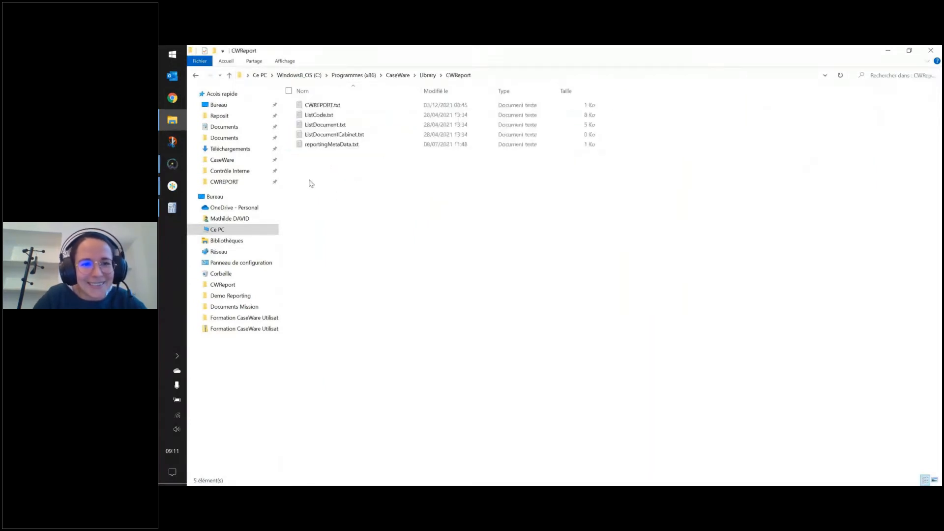
pyautogui.click(329, 108)
pyautogui.doubleClick(328, 108)
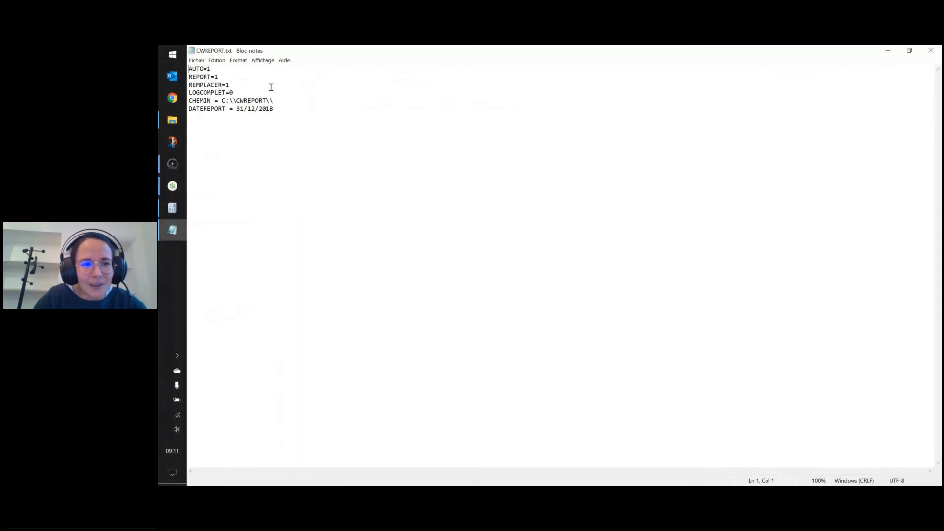
pyautogui.moveTo(289, 101); pyautogui.dragTo(193, 101)
pyautogui.click(335, 100)
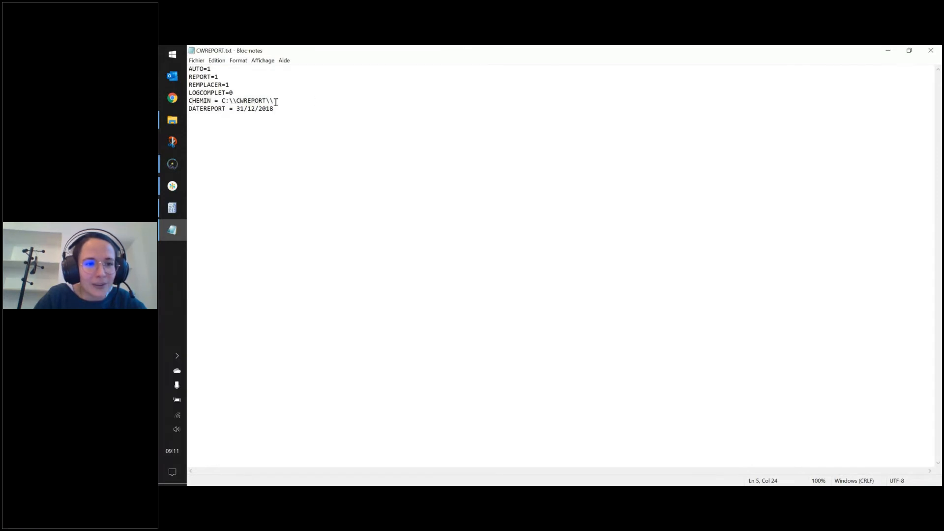
# - Return to File Explorer and browse to the root of the Windows8_OS (C:) drive
pyautogui.click(170, 124)
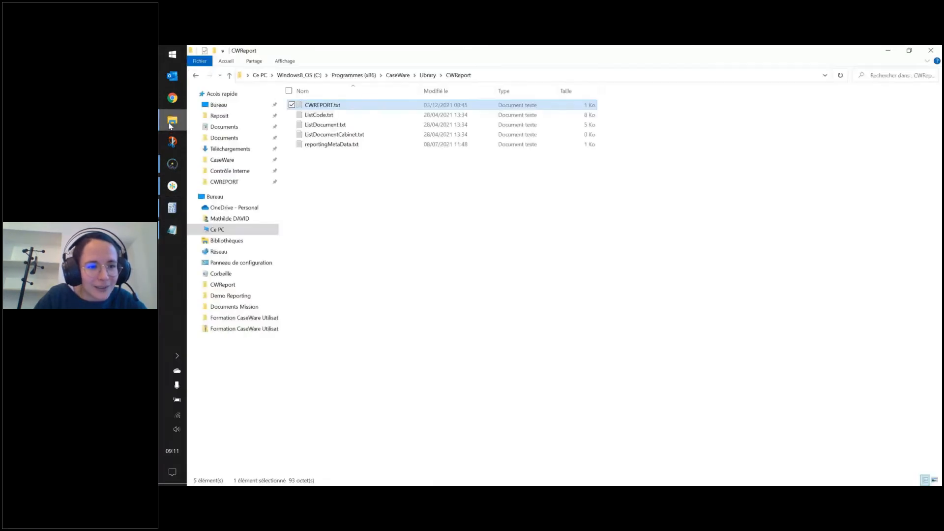
pyautogui.click(222, 220)
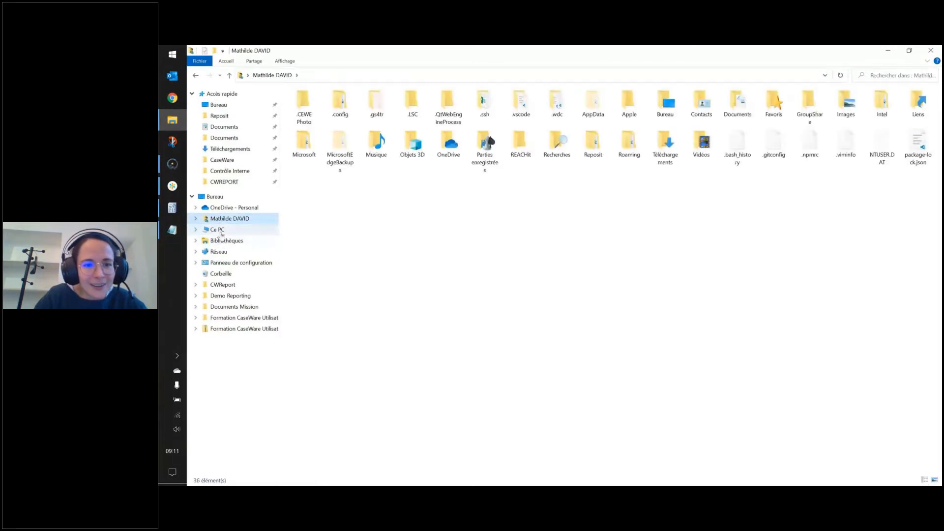
pyautogui.click(221, 231)
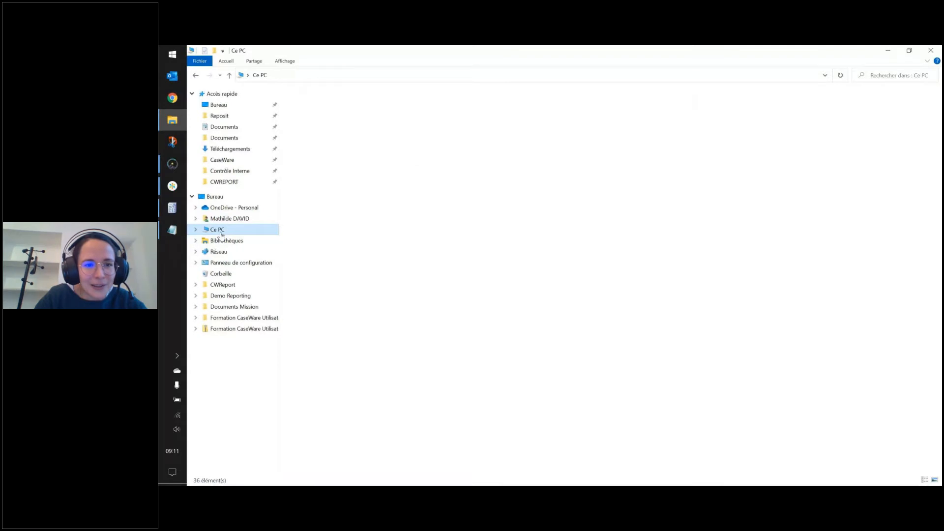
pyautogui.doubleClick(329, 134)
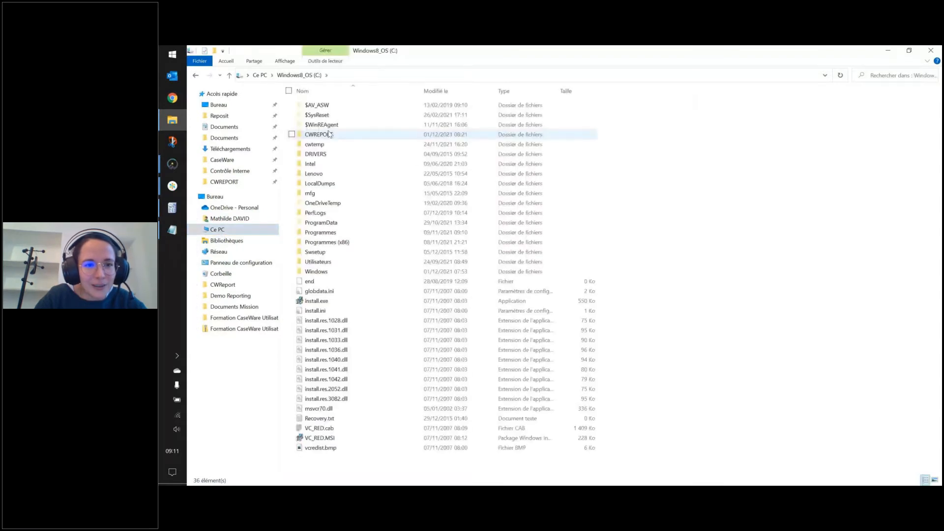
# - Open the CWREPORT folder on the C: drive and examine the modification date of 222222222CW20211231.csv
pyautogui.doubleClick(329, 134)
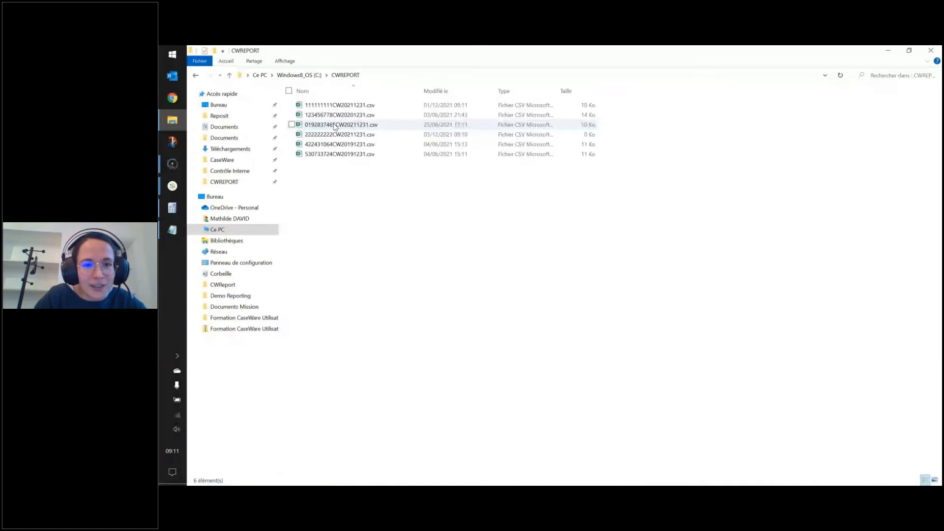
pyautogui.click(333, 136)
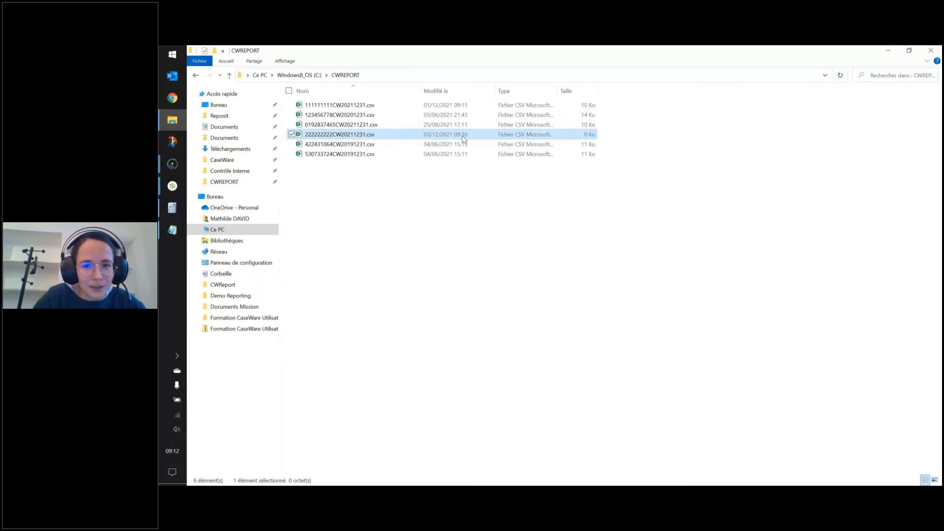
pyautogui.click(442, 212)
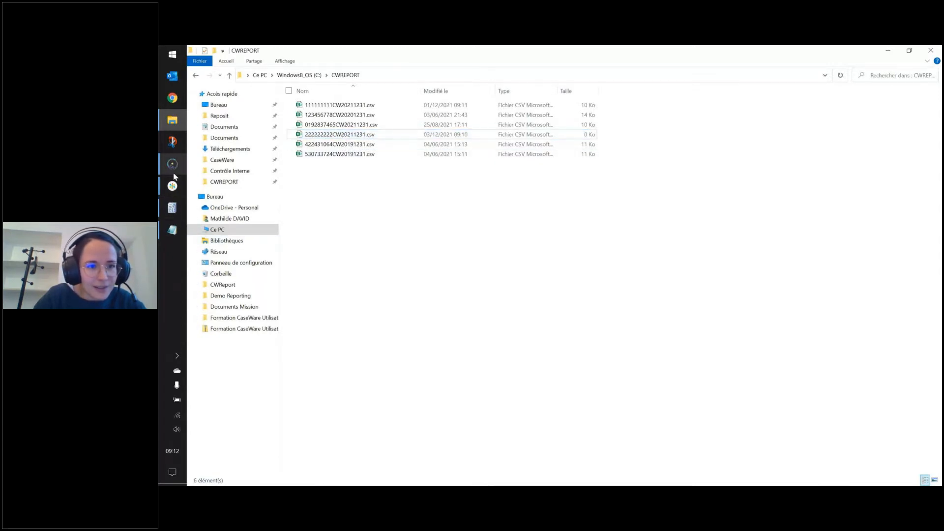
# - Check the state of Dossier Exemple 1 in CaseWare Working Papers, and return to the CWREPORT folder in File Explorer
pyautogui.moveTo(172, 164)
pyautogui.click(205, 169)
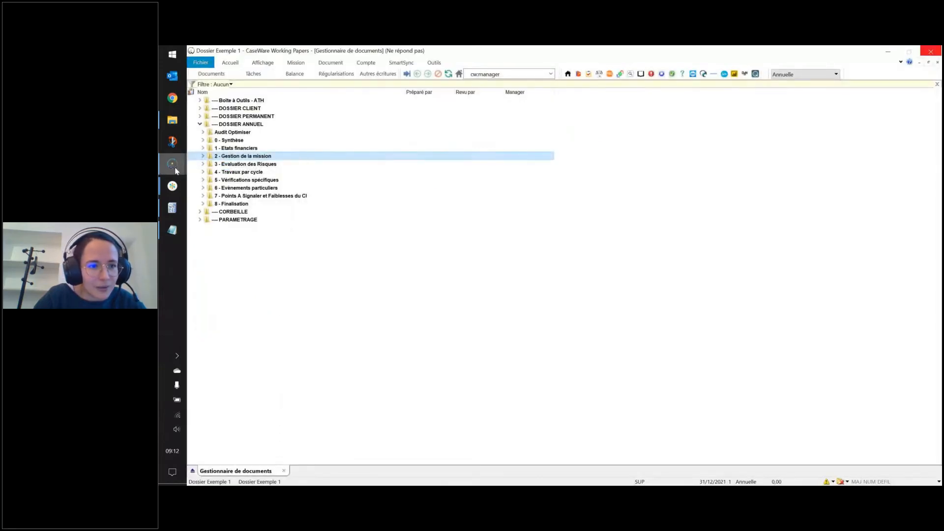
pyautogui.moveTo(176, 168)
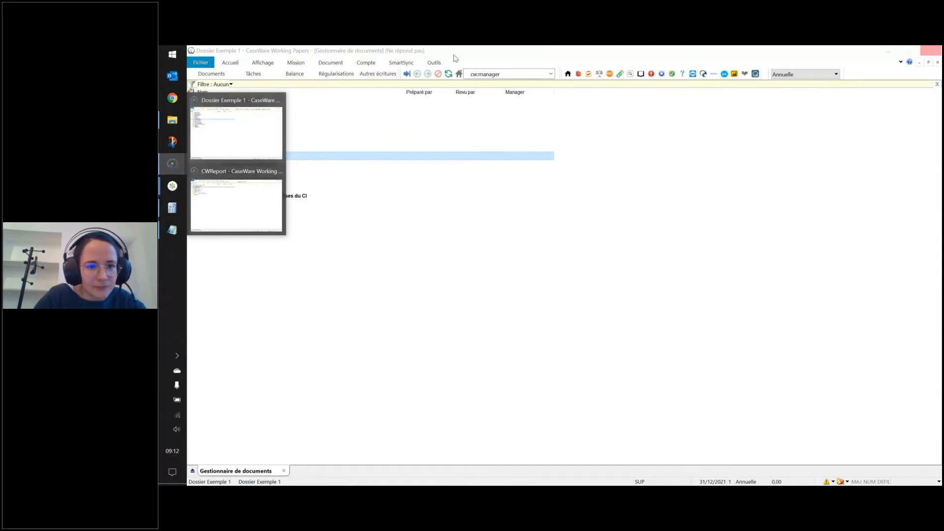
pyautogui.click(172, 211)
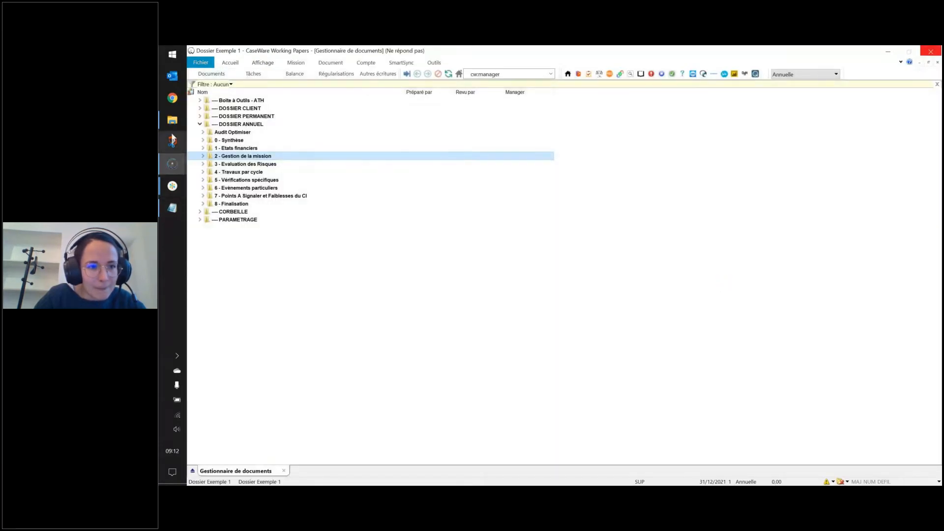
pyautogui.click(172, 123)
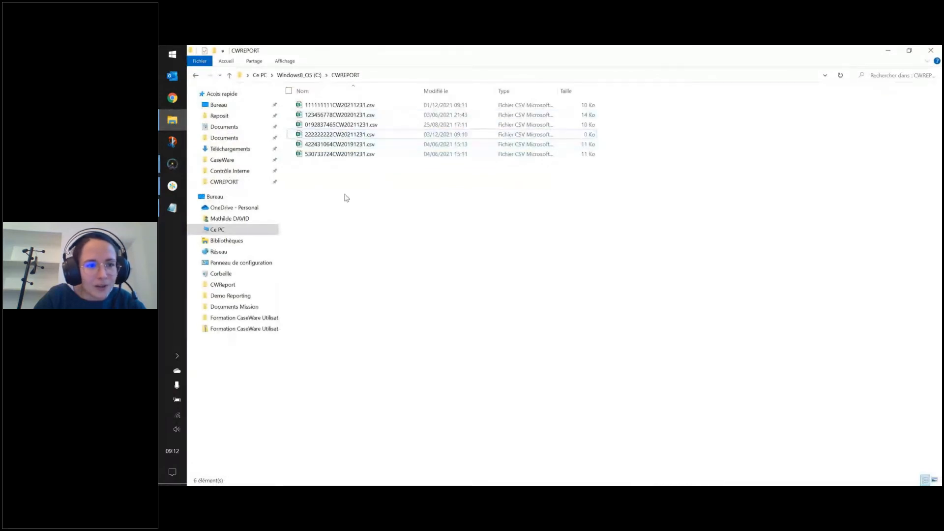
# - Switch to the CWReport file in CaseWare Working Papers and open its RAPPGLOBAL document, Création du rapport global
pyautogui.moveTo(176, 164)
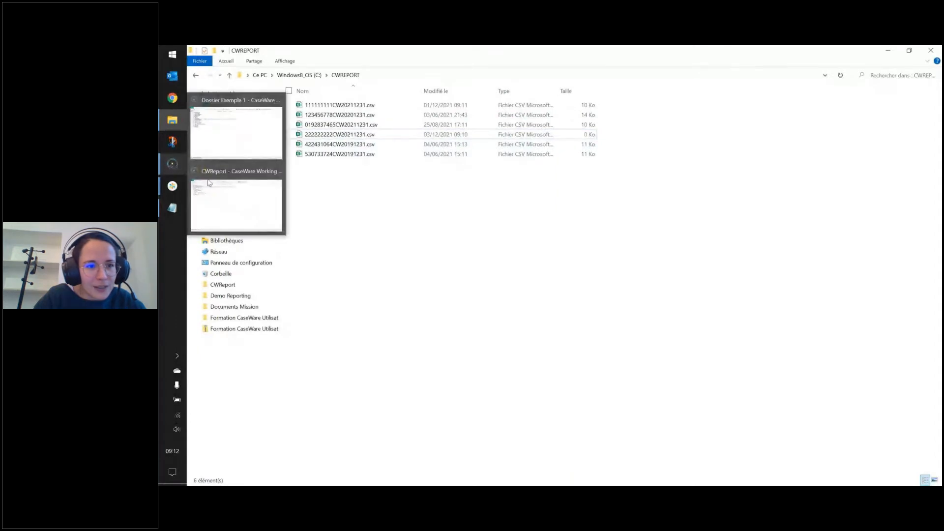
pyautogui.click(226, 194)
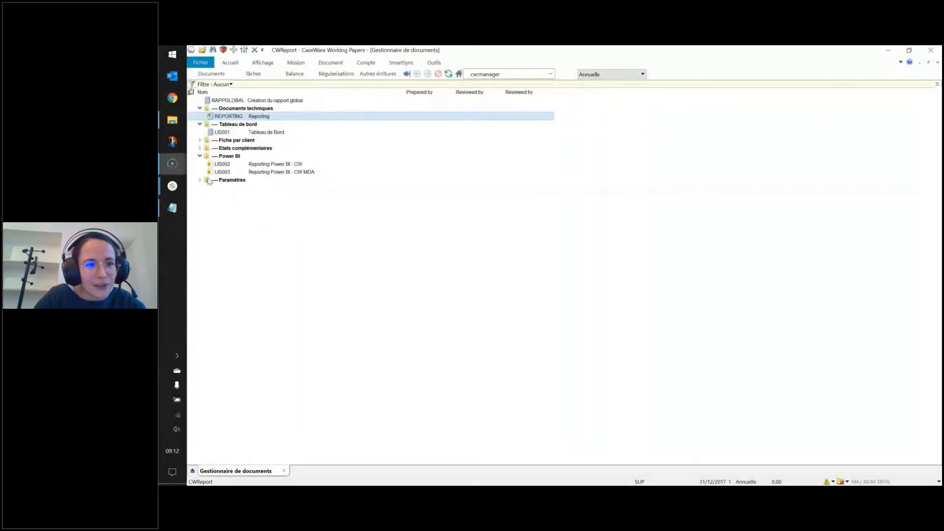
pyautogui.moveTo(175, 164)
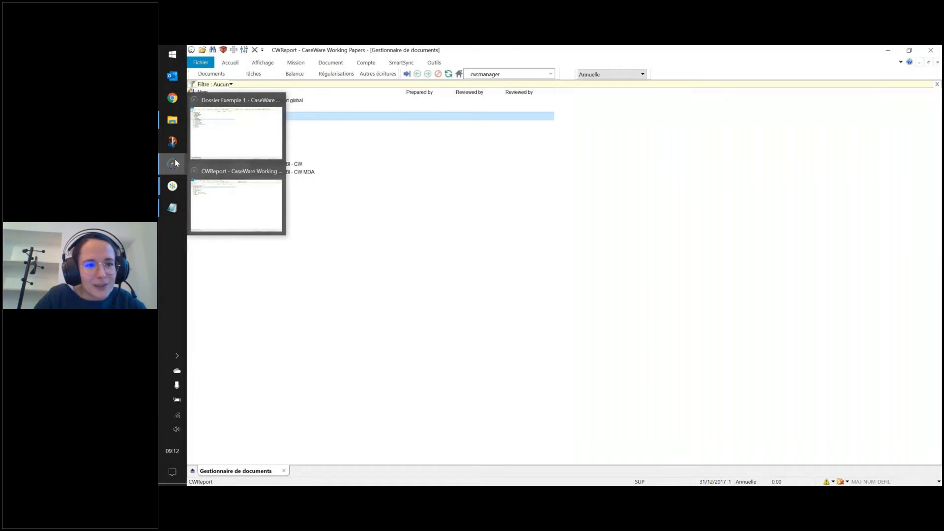
pyautogui.click(204, 184)
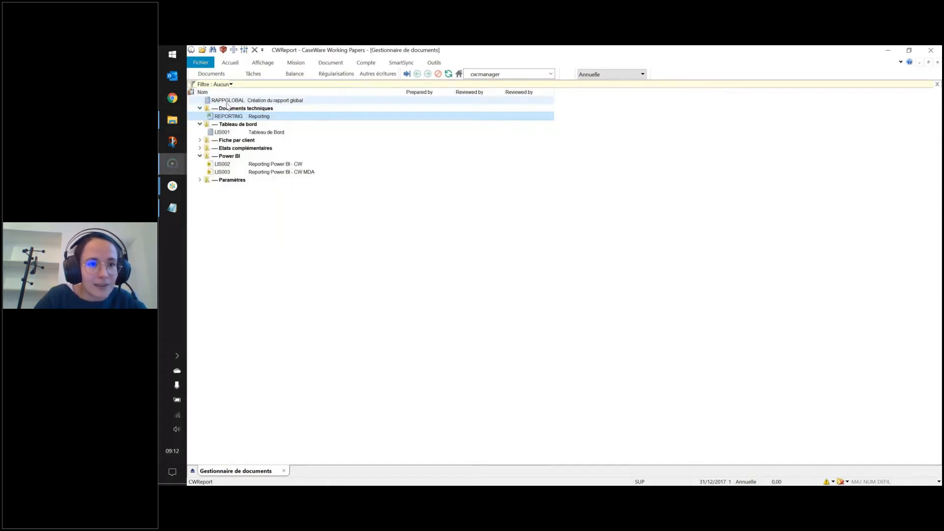
pyautogui.click(231, 100)
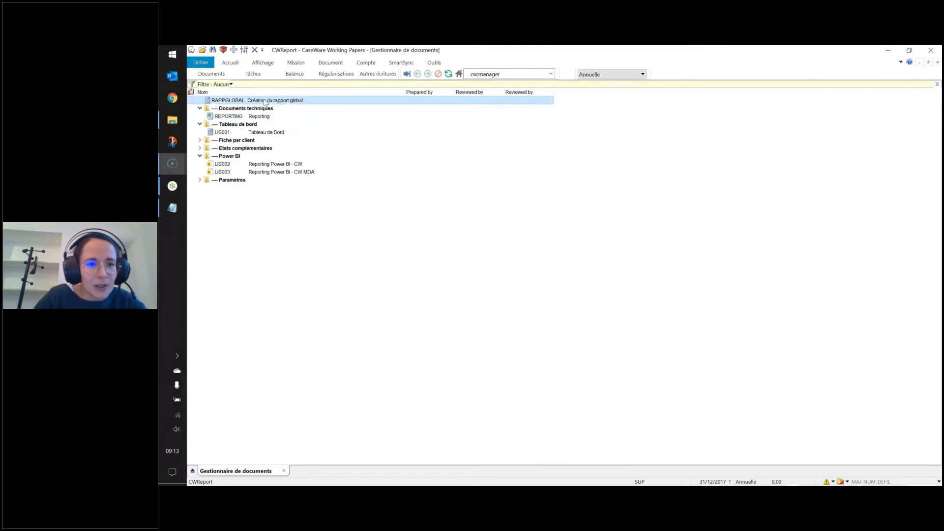
pyautogui.doubleClick(264, 101)
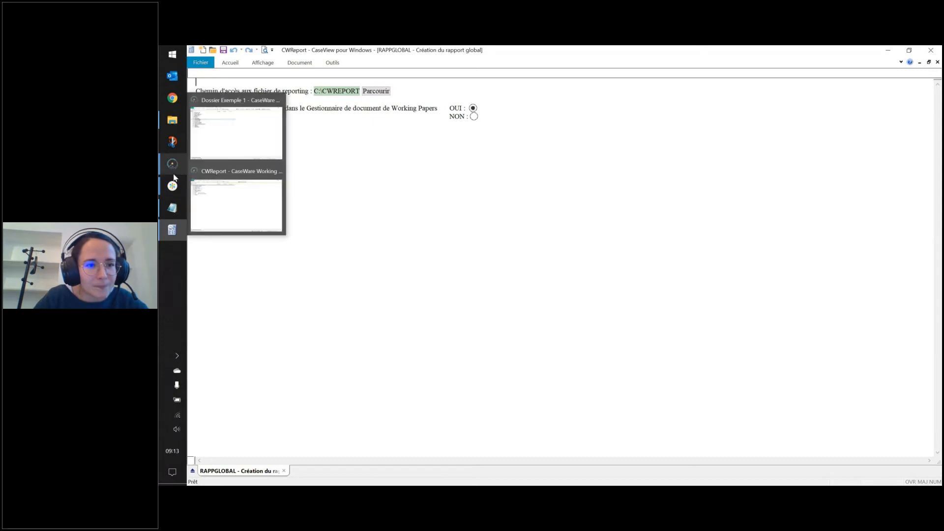
# - Check the state of Dossier Exemple 1, and examine the exported 222222222CW20211231.csv in File Explorer's CWREPORT folder
pyautogui.click(250, 130)
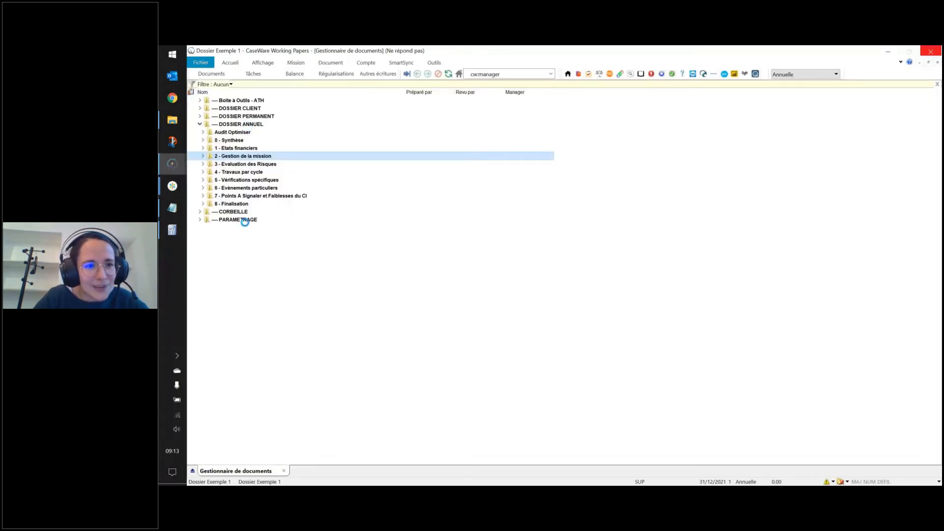
pyautogui.moveTo(172, 164)
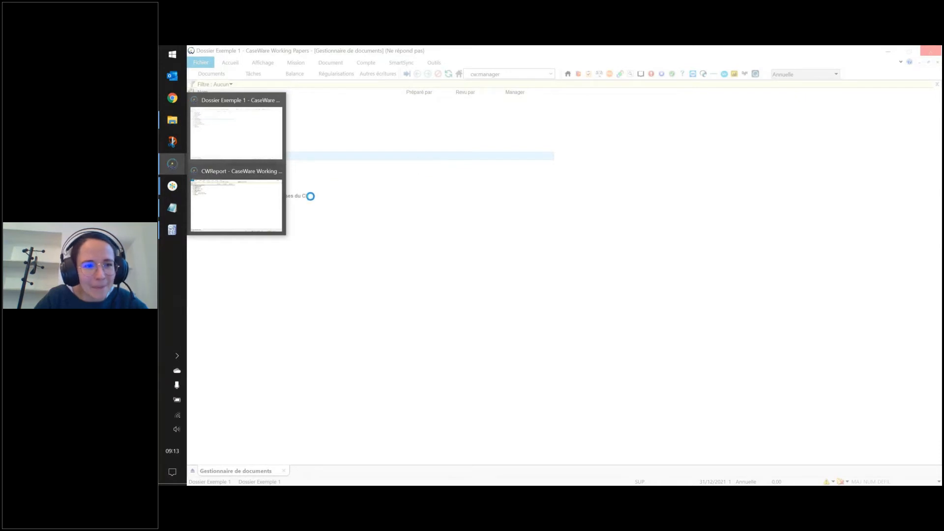
pyautogui.click(172, 119)
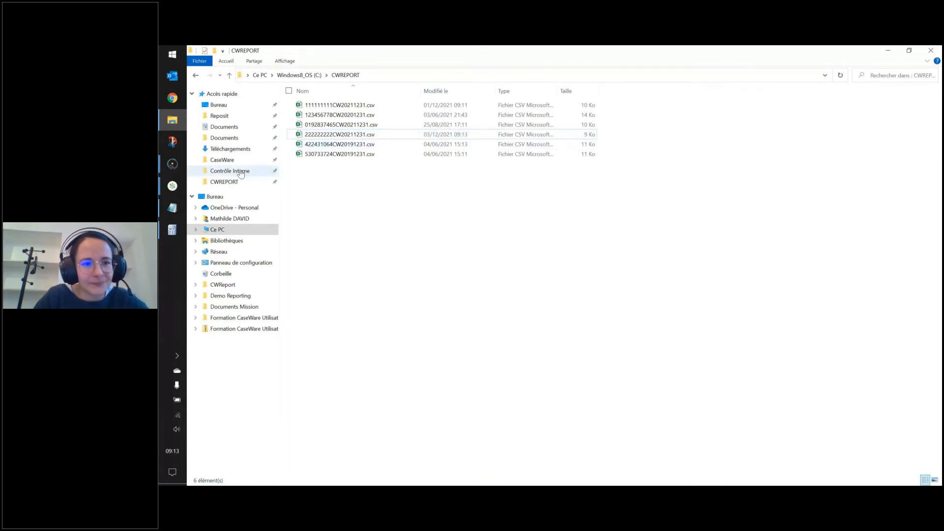
# - Close CWREPORT.txt in Notepad and switch to Dossier Exemple 1 in CaseWare Working Papers
pyautogui.click(173, 208)
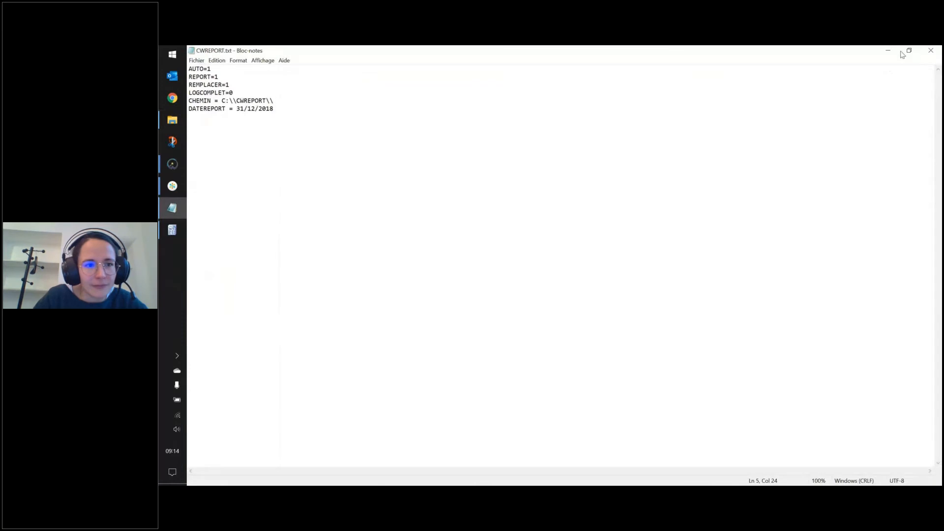
pyautogui.click(929, 54)
pyautogui.click(173, 164)
pyautogui.click(266, 139)
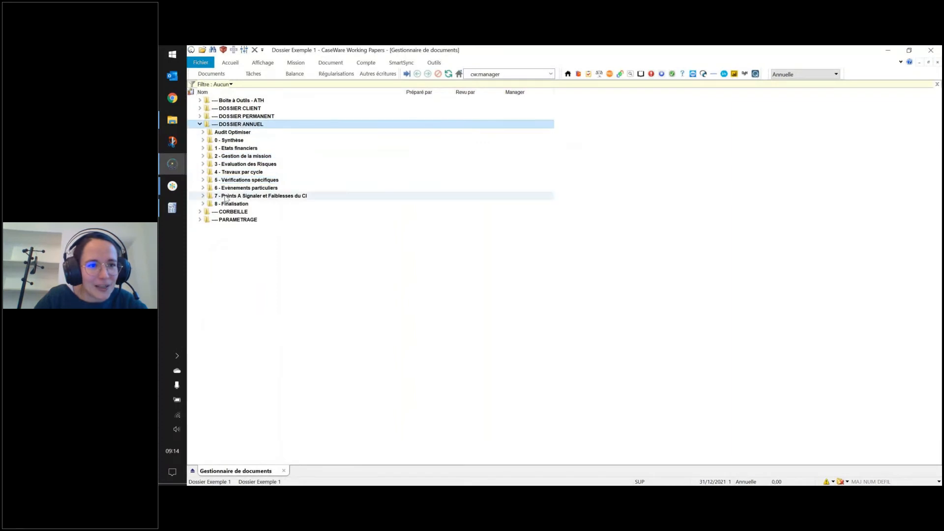
# - Return to the CWReport file's RAPPGLOBAL document and generate the data file from the reporting files in C:\CWREPORT
pyautogui.click(181, 171)
pyautogui.click(213, 195)
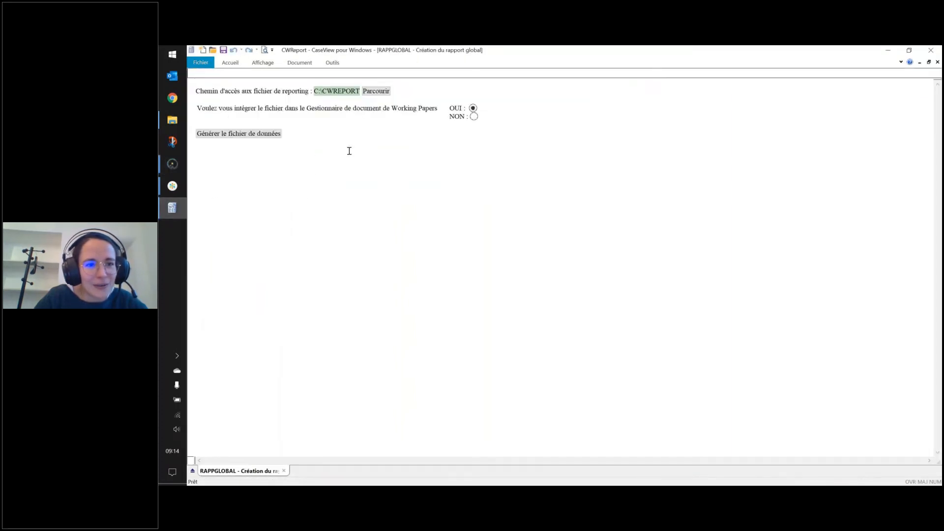
pyautogui.click(251, 136)
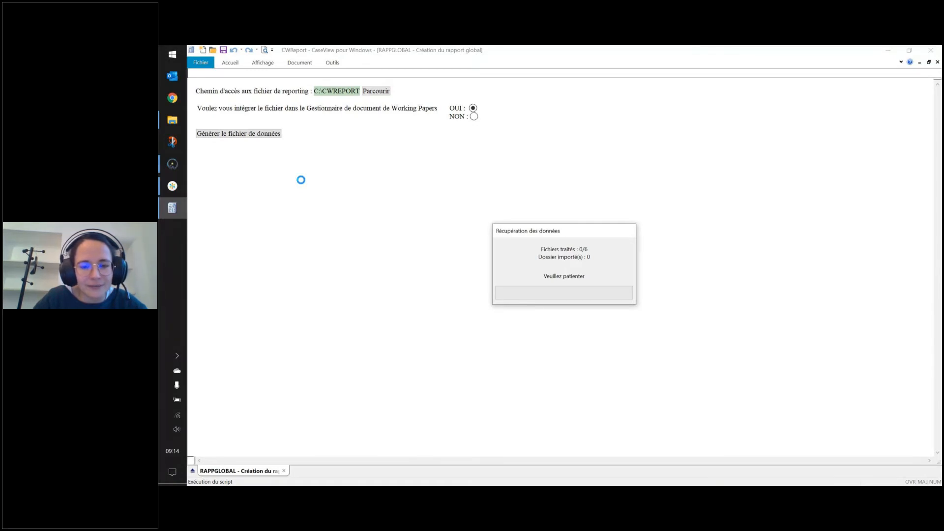
# - In CWReport's document manager, examine where files can be opened from: recent files, SmartSync Server and the computer's CaseWare Data folder
pyautogui.click(179, 163)
pyautogui.click(230, 181)
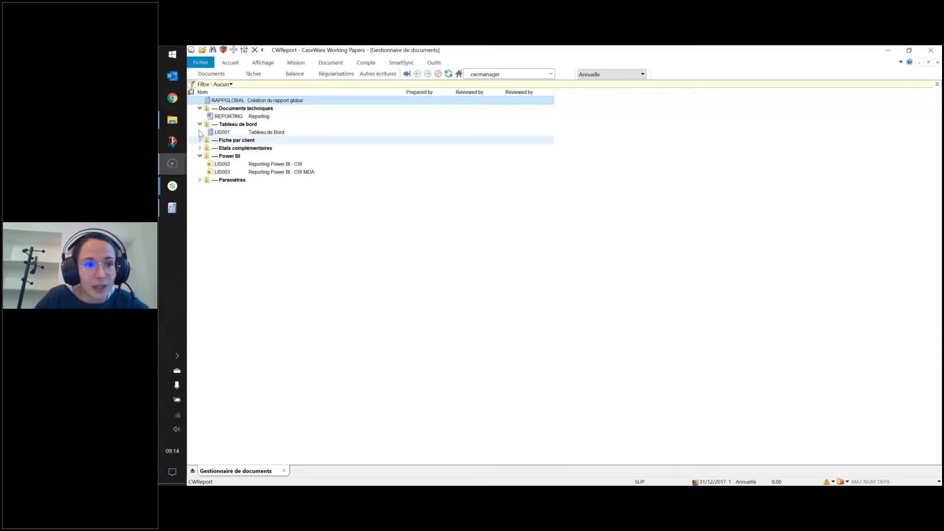
pyautogui.click(199, 63)
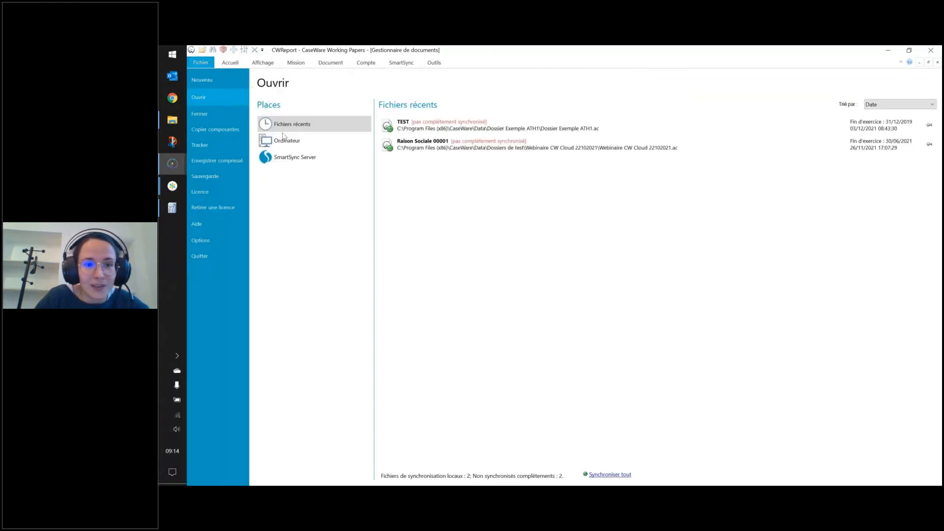
pyautogui.click(288, 156)
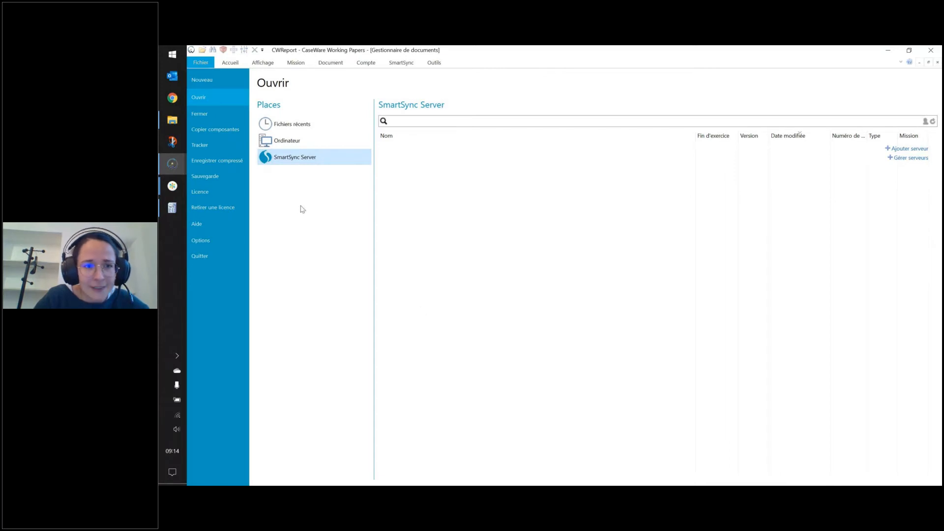
pyautogui.click(295, 141)
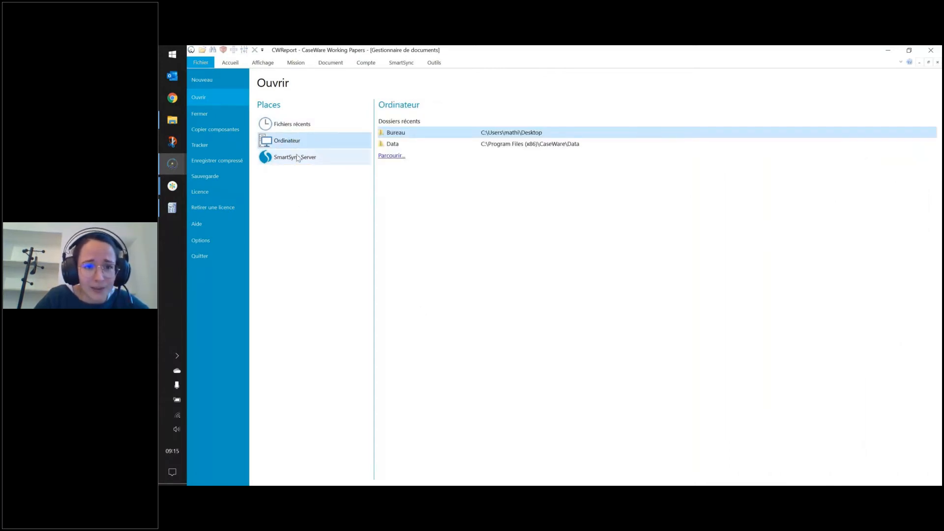
pyautogui.click(391, 155)
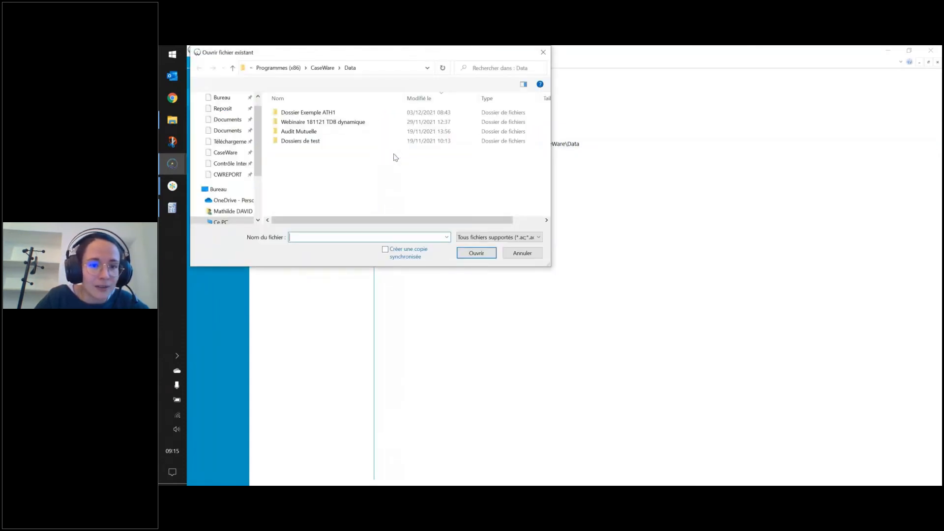
pyautogui.click(521, 253)
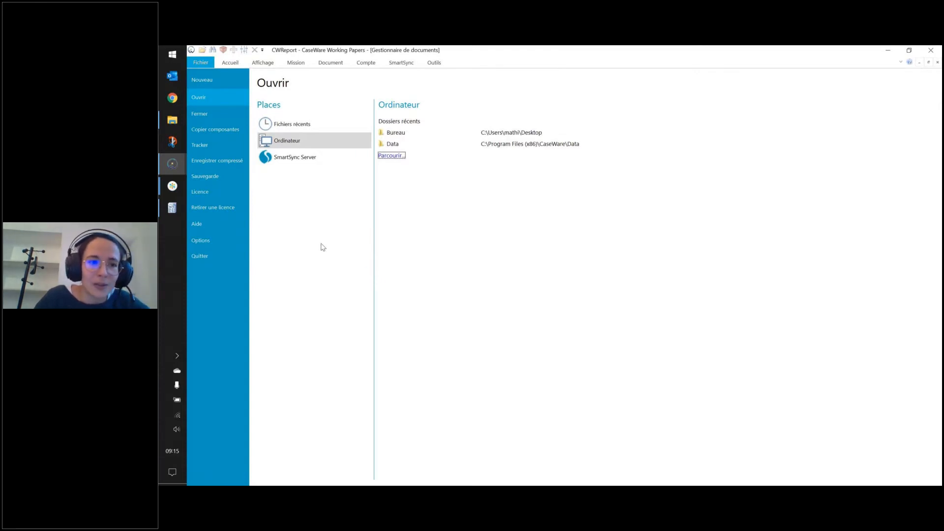
# - Check the progress of the data retrieval in RAPPGLOBAL, and switch back to the CWReport window in Working Papers
pyautogui.moveTo(170, 165)
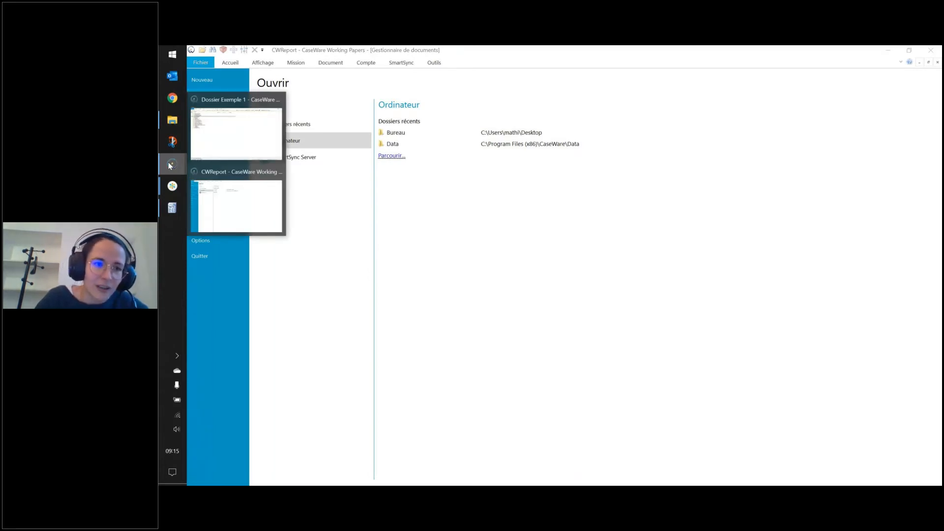
pyautogui.click(173, 208)
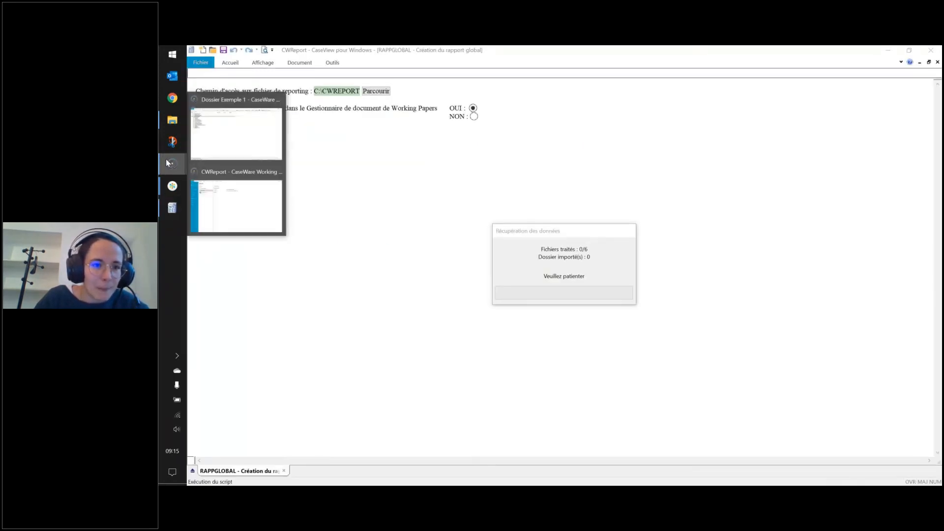
pyautogui.click(231, 147)
pyautogui.click(218, 210)
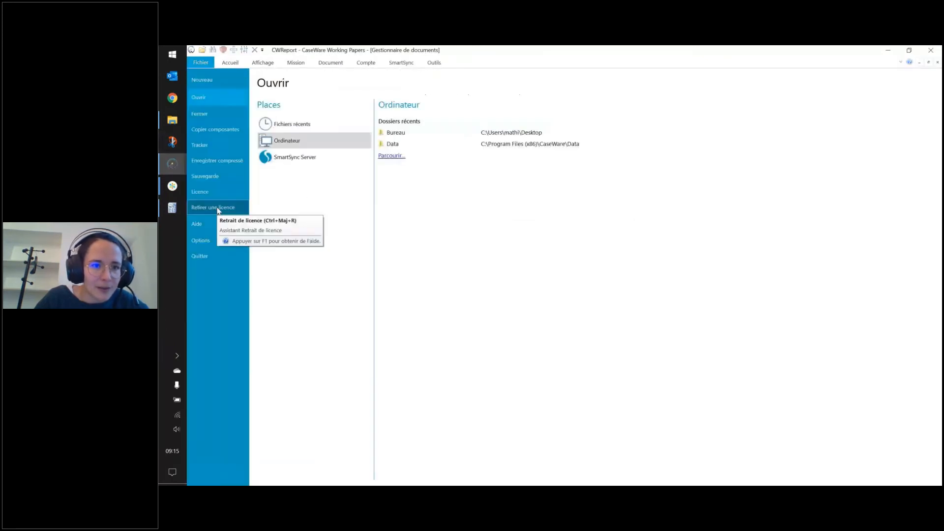
# - Leave the Ouvrir page for CWReport's document manager and keep the ribbon collapsed
pyautogui.press('Escape')
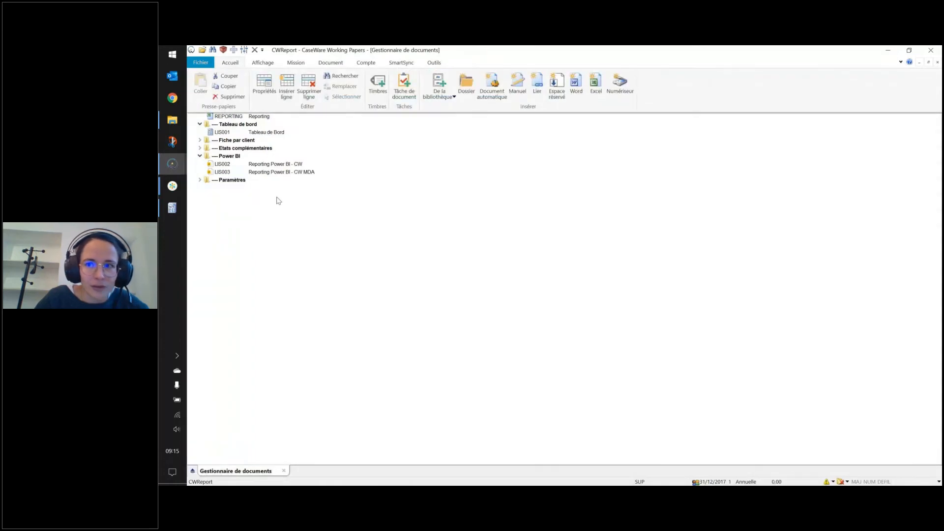
pyautogui.click(901, 62)
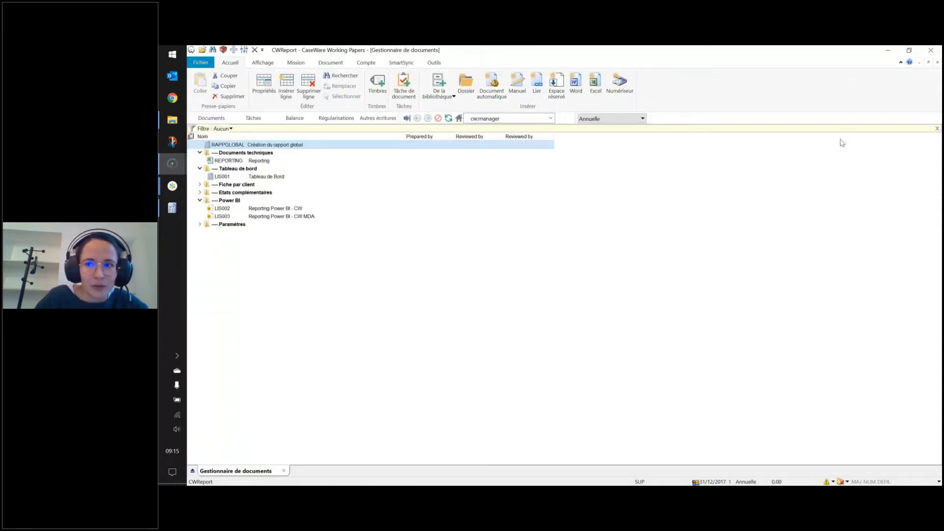
pyautogui.click(901, 62)
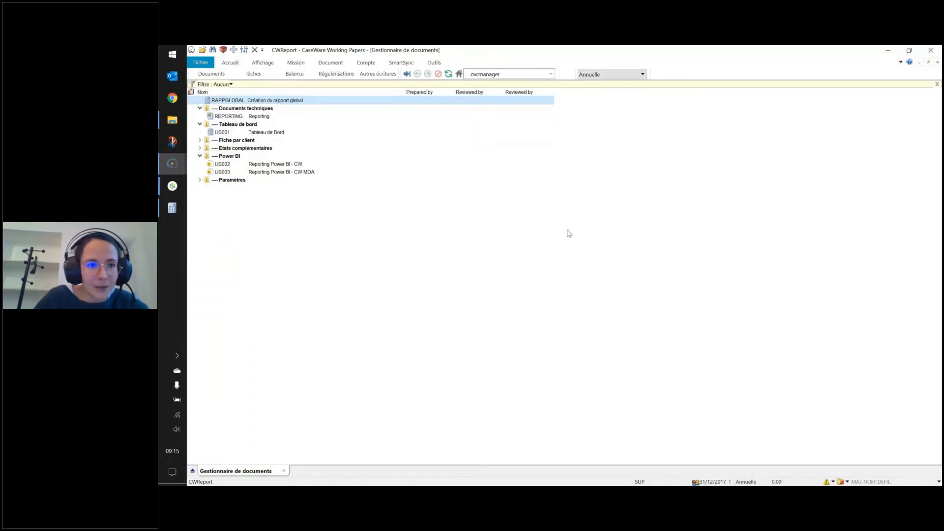
# - Select the REPORTING document under Documents techniques, and return to RAPPGLOBAL to check the data retrieval
pyautogui.click(295, 117)
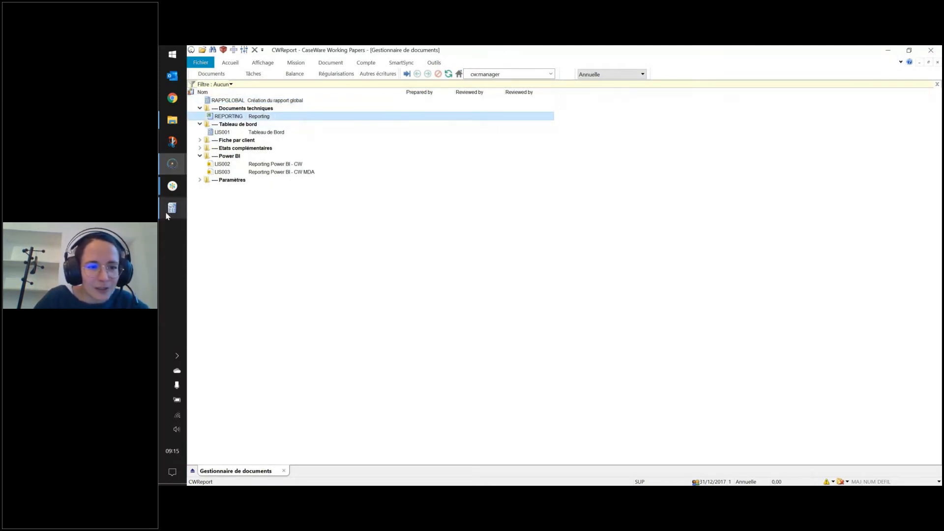
pyautogui.moveTo(167, 215)
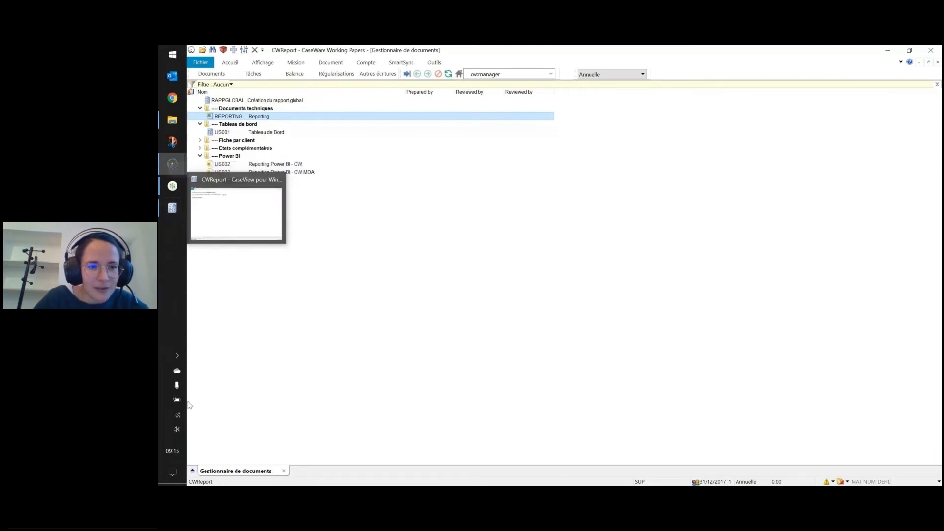
pyautogui.click(178, 213)
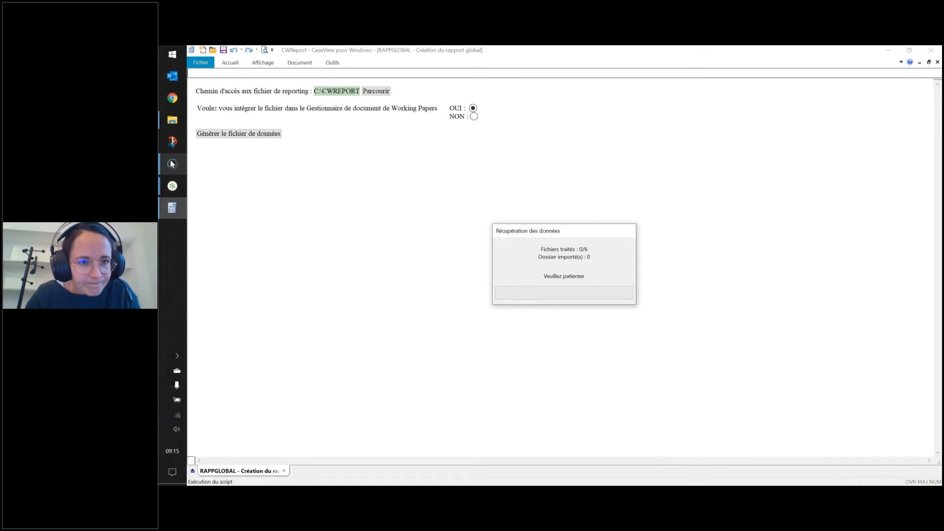
pyautogui.moveTo(172, 163)
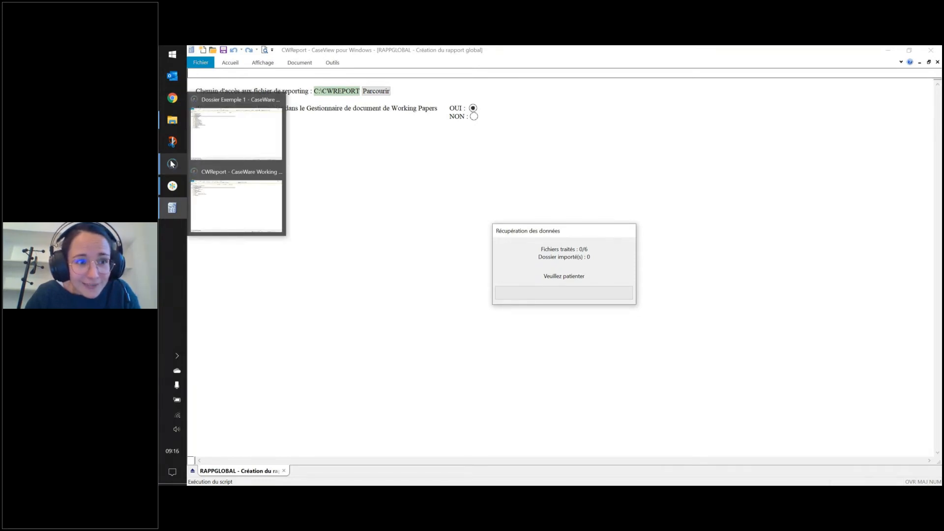
pyautogui.moveTo(170, 189)
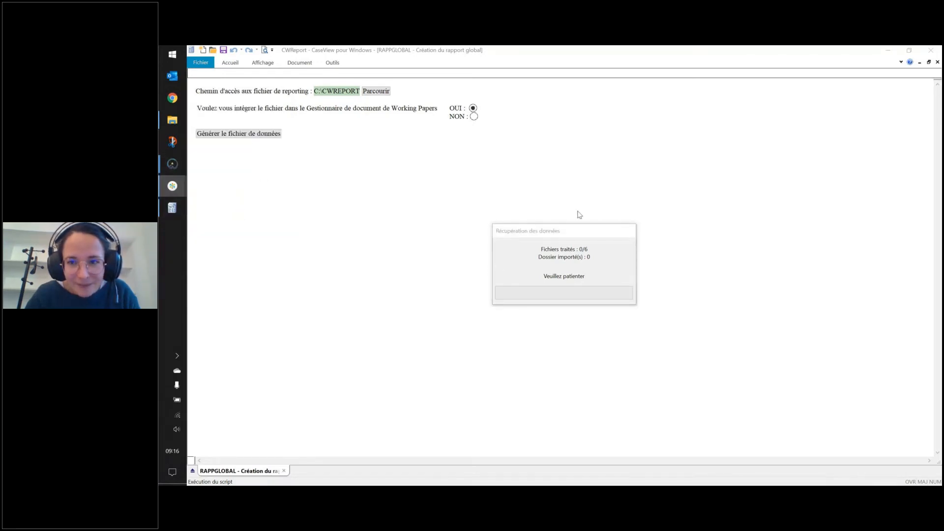
pyautogui.click(738, 95)
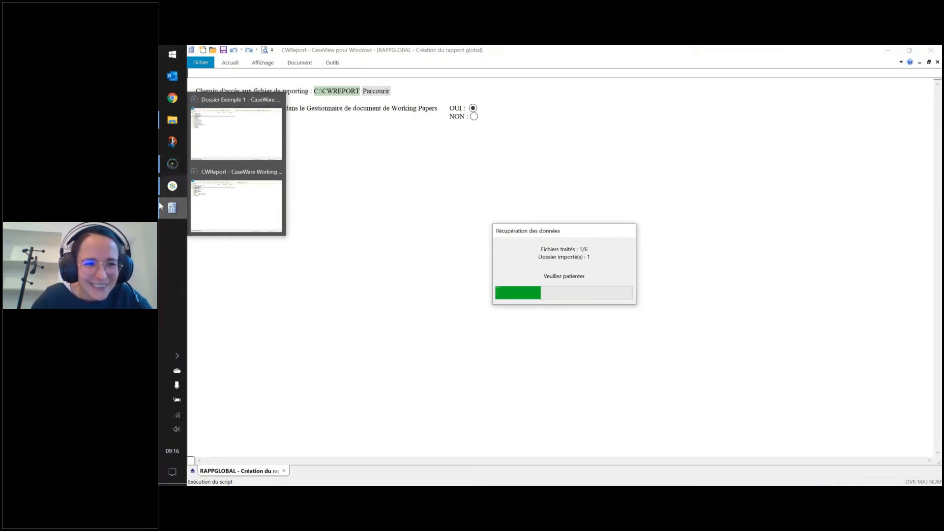
pyautogui.moveTo(164, 191)
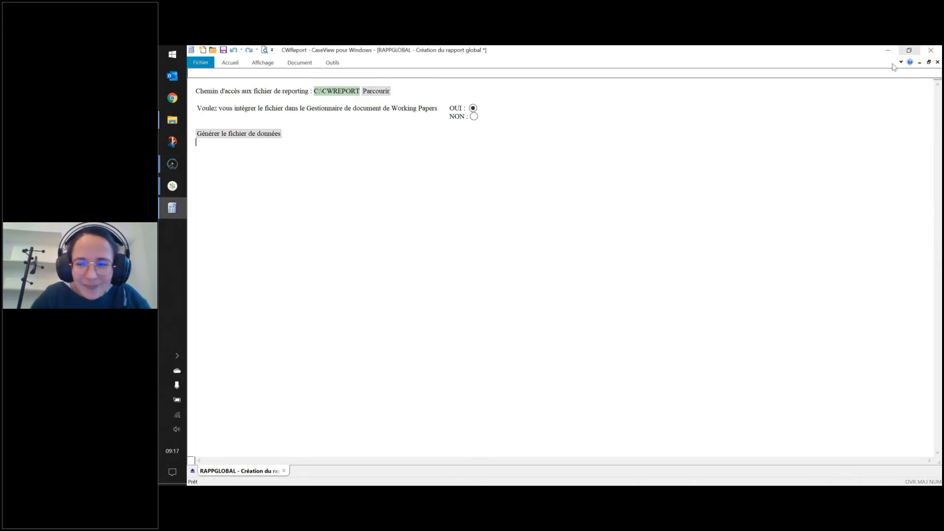
# - Close RAPPGLOBAL saving its changes, and open the REPORTING document under Documents techniques in CWReport's document manager
pyautogui.click(931, 50)
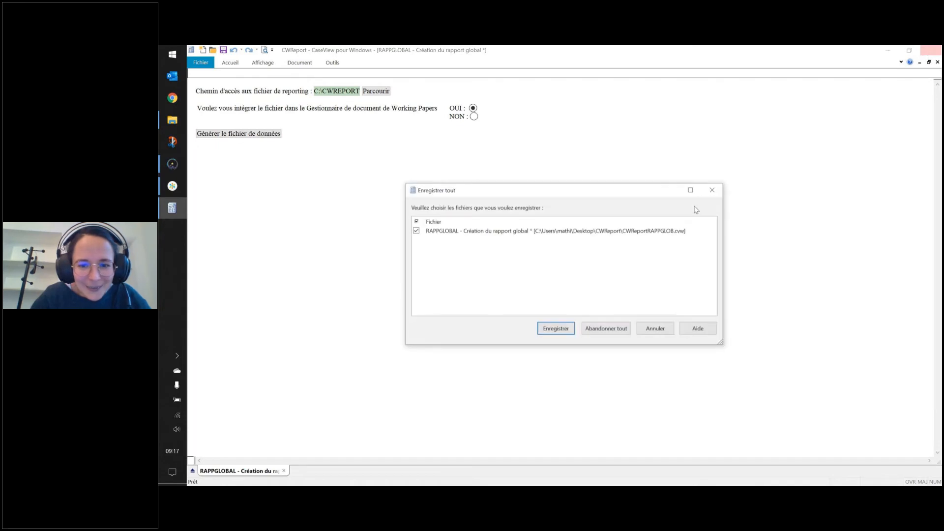
pyautogui.click(555, 330)
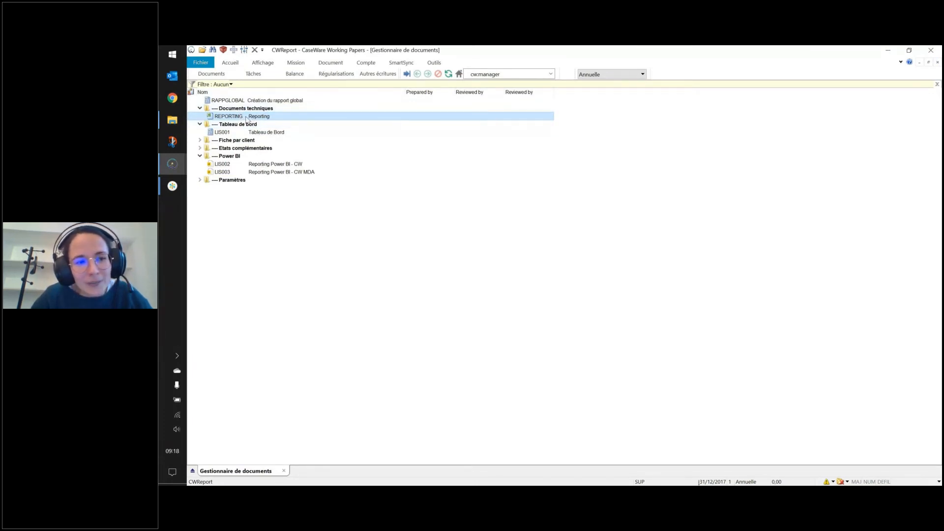
pyautogui.doubleClick(247, 118)
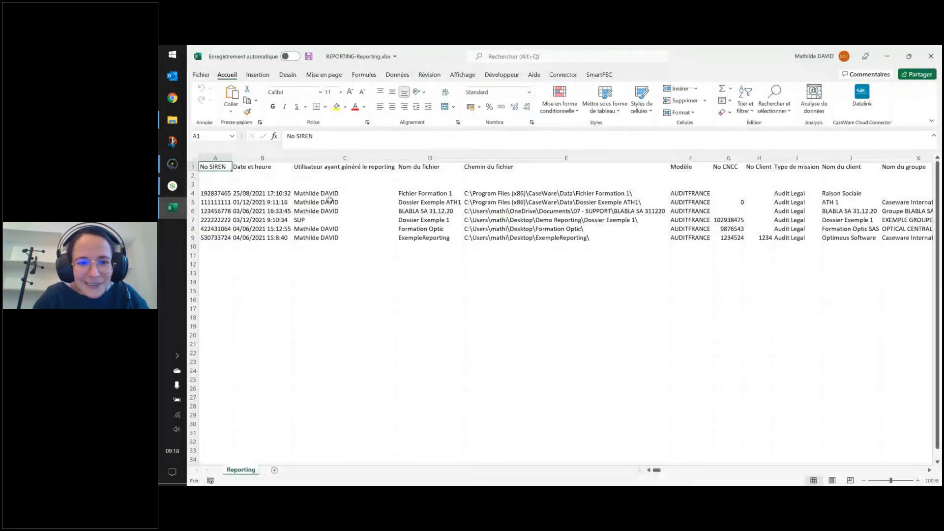
# - Examine the identification columns of the Reporting sheet, from date and file path to the client and group names of Dossier Exemple 1
pyautogui.click(257, 209)
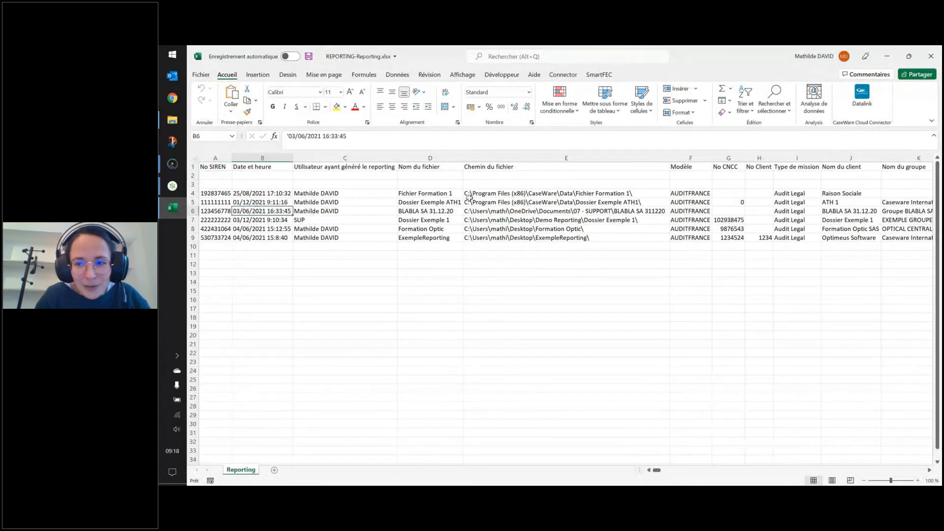
pyautogui.click(449, 200)
pyautogui.press('Right')
pyautogui.press('Right')
pyautogui.press('Right')
pyautogui.press('Right')
pyautogui.press('Right')
pyautogui.press('Right')
pyautogui.press('Right')
pyautogui.press('Right')
pyautogui.press('Right')
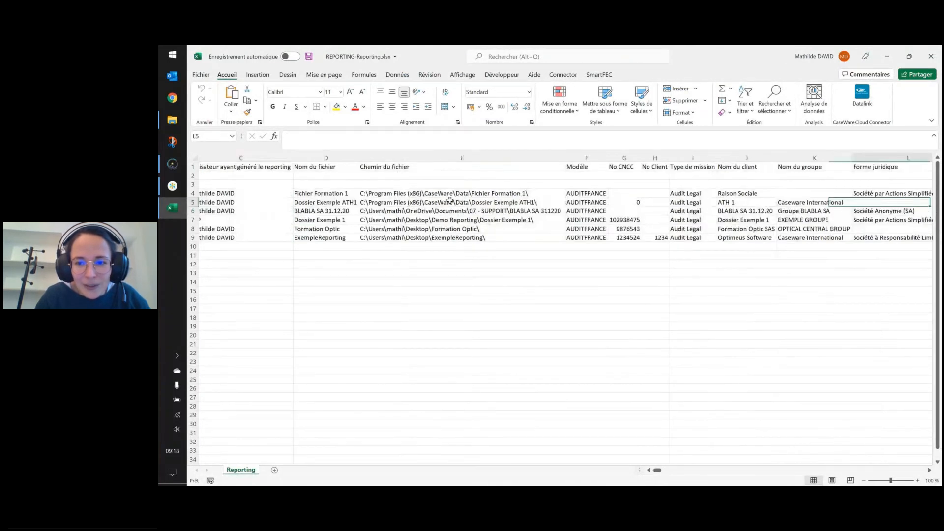
pyautogui.press('Down')
pyautogui.press('Down')
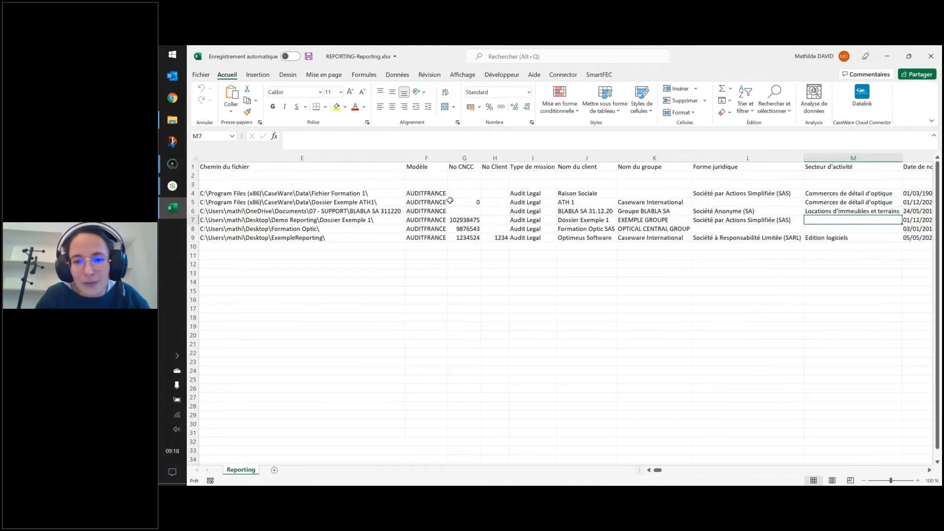
pyautogui.press('Left')
pyautogui.press('Left')
pyautogui.press('Left')
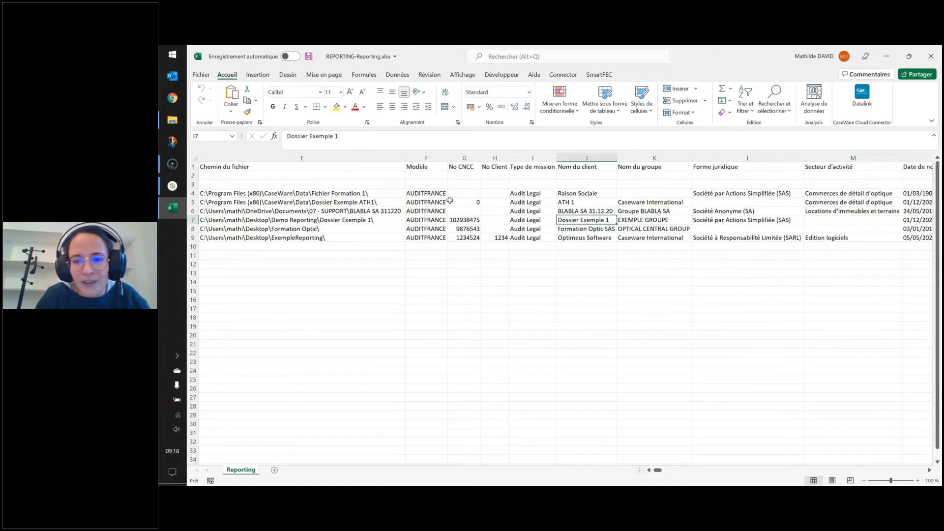
pyautogui.press('Right')
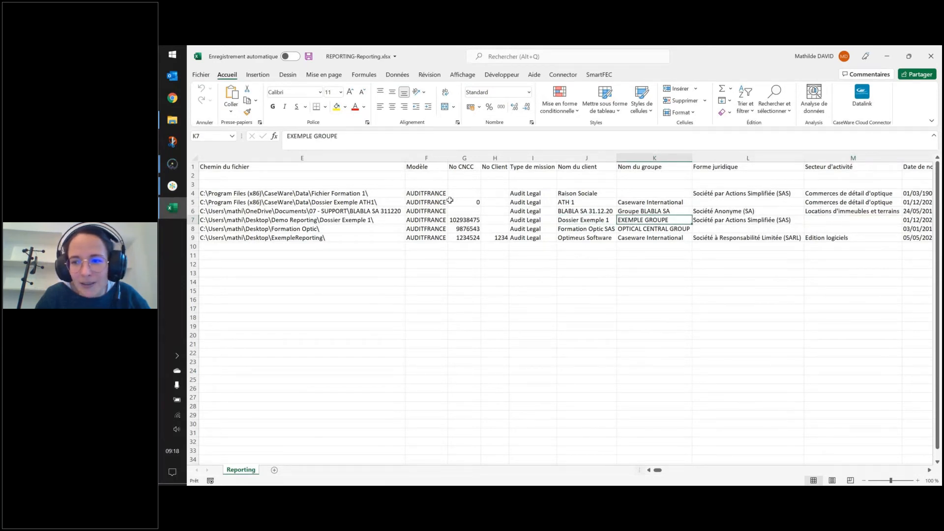
# - Review the mandate columns in Dossier Exemple 1's row, from legal form and nomination dates through to Revue indépendante
pyautogui.press('Right')
pyautogui.press('Right')
pyautogui.press('Right')
pyautogui.press('Right')
pyautogui.press('Right')
pyautogui.press('Right')
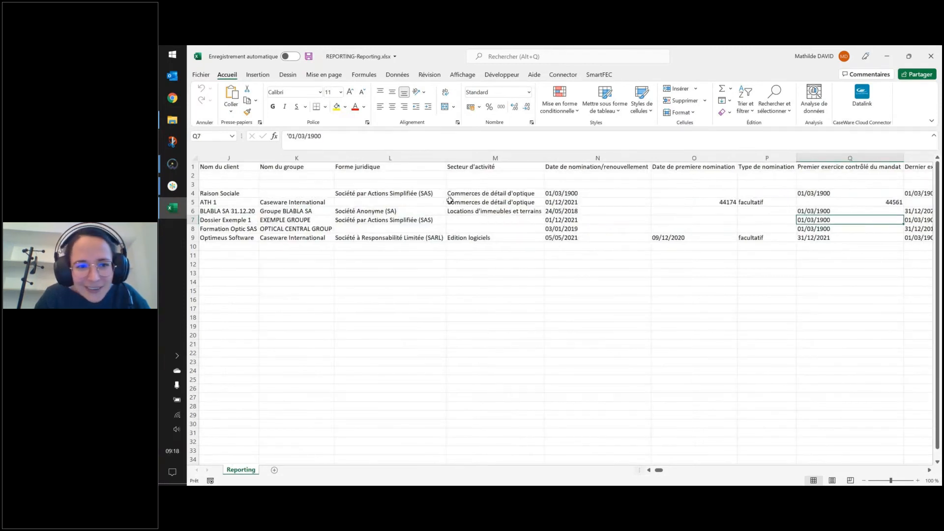
pyautogui.press('Right')
pyautogui.press('Right')
pyautogui.press('Right')
pyautogui.press('Right')
pyautogui.press('Right')
pyautogui.press('Right')
pyautogui.press('Right')
pyautogui.press('Right')
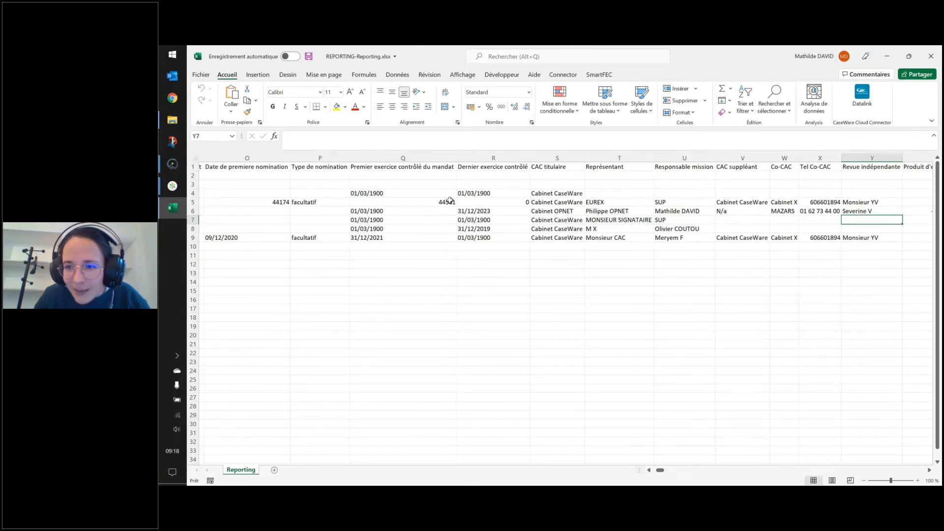
# - Examine the budget, closing date and meeting columns in Dossier Exemple 1's row, up to Accessibilité
pyautogui.press('Right')
pyautogui.press('Right')
pyautogui.press('Right')
pyautogui.press('Right')
pyautogui.press('Right')
pyautogui.press('Right')
pyautogui.press('Right')
pyautogui.press('Right')
pyautogui.press('Right')
pyautogui.press('Right')
pyautogui.press('Right')
pyautogui.press('Right')
pyautogui.press('Right')
pyautogui.press('Right')
pyautogui.press('Right')
pyautogui.press('Right')
pyautogui.press('Right')
pyautogui.press('Right')
pyautogui.press('Right')
pyautogui.press('Right')
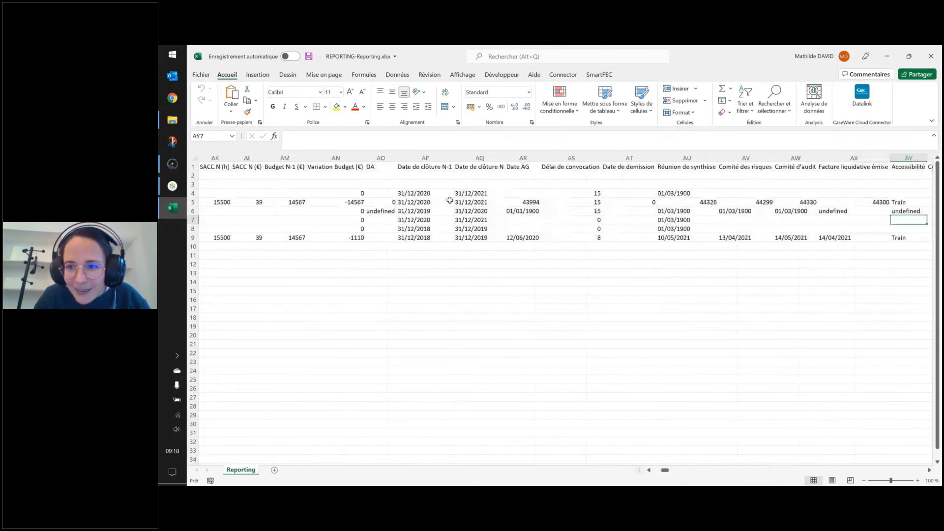
# - Examine the planning, risk, control and money-laundering risk columns in Dossier Exemple 1's row, up to Risq Blanchi Global
pyautogui.press('Right')
pyautogui.press('Right')
pyautogui.press('Right')
pyautogui.press('Right')
pyautogui.press('Right')
pyautogui.press('Right')
pyautogui.press('Right')
pyautogui.press('Right')
pyautogui.press('Right')
pyautogui.press('Right')
pyautogui.press('Right')
pyautogui.press('Right')
pyautogui.press('Right')
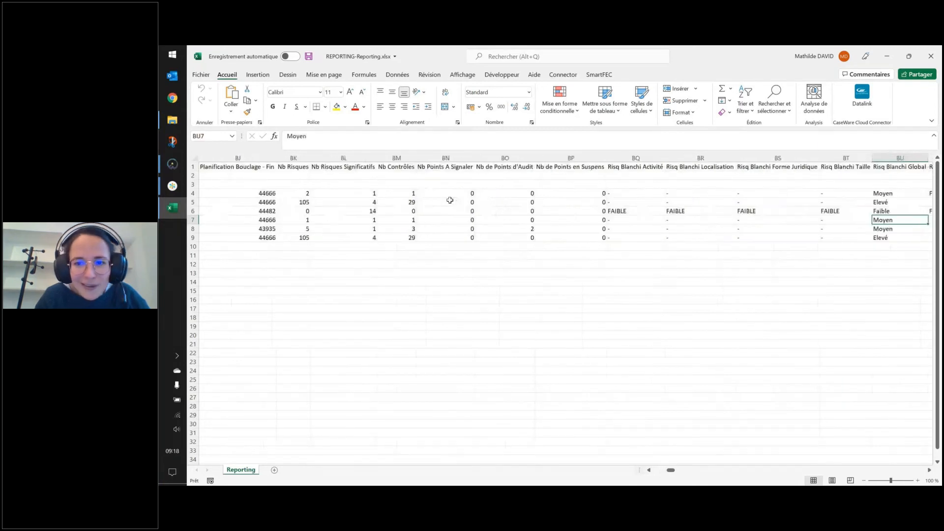
# - Look back through Dossier Exemple 1's row from the risk columns to the user who generated the reporting
pyautogui.press('Left')
pyautogui.press('Left')
pyautogui.press('Left')
pyautogui.press('Left')
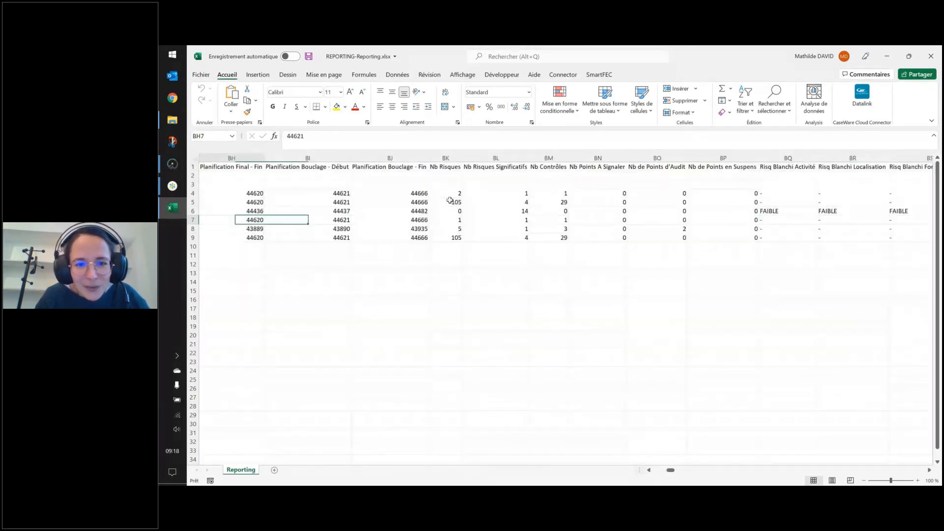
pyautogui.press('Left')
pyautogui.press('Left')
pyautogui.press('Left')
pyautogui.press('Left')
pyautogui.press('Left')
pyautogui.press('Left')
pyautogui.press('Left')
pyautogui.press('Left')
pyautogui.press('Left')
pyautogui.press('Left')
pyautogui.press('Left')
pyautogui.press('Left')
pyautogui.press('Left')
pyautogui.press('Left')
pyautogui.press('Left')
pyautogui.press('Left')
pyautogui.press('Left')
pyautogui.press('Left')
pyautogui.press('Left')
pyautogui.press('Left')
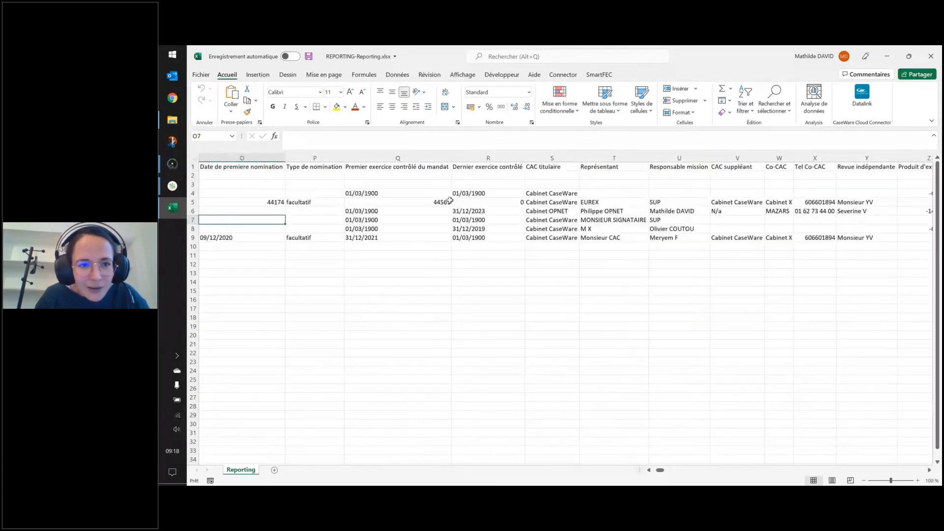
pyautogui.press('Left')
pyautogui.press('Left')
pyautogui.press('Left')
pyautogui.press('Left')
pyautogui.press('Left')
pyautogui.press('Left')
pyautogui.press('Left')
pyautogui.press('Left')
pyautogui.press('Left')
pyautogui.press('Left')
pyautogui.press('Left')
pyautogui.press('Left')
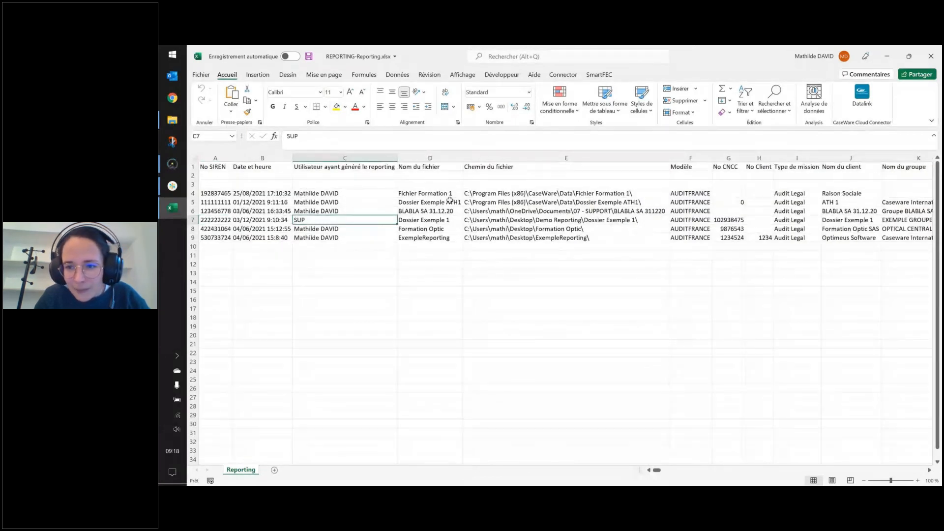
# - Go over Dossier Exemple 1's client, sector, mandate and auditor columns again, as far as Produits financiers
pyautogui.press('Right')
pyautogui.press('Right')
pyautogui.press('Right')
pyautogui.press('Right')
pyautogui.press('Right')
pyautogui.press('Right')
pyautogui.press('Right')
pyautogui.press('Right')
pyautogui.press('Right')
pyautogui.press('Right')
pyautogui.hscroll(1, 450, 200)
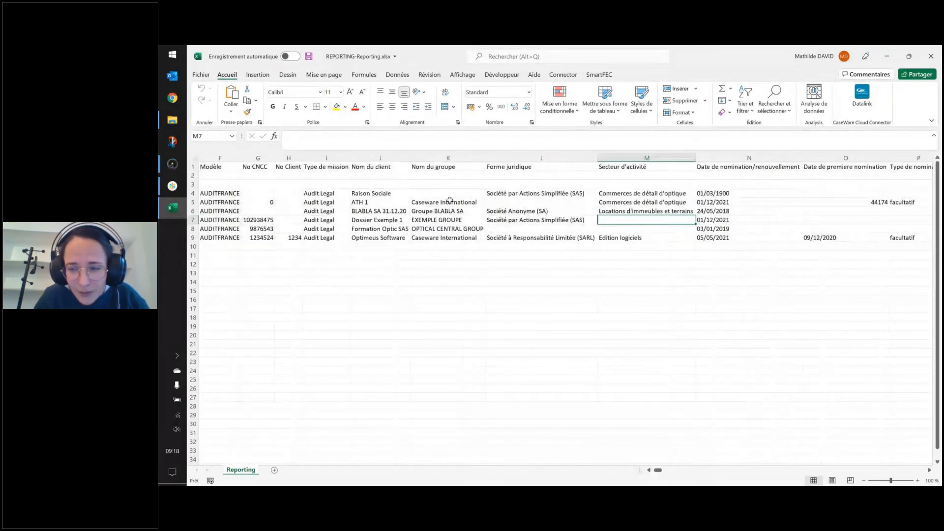
pyautogui.press('Right')
pyautogui.press('Right')
pyautogui.press('Right')
pyautogui.press('Right')
pyautogui.press('Right')
pyautogui.press('Right')
pyautogui.press('Right')
pyautogui.press('Right')
pyautogui.press('Right')
pyautogui.press('Right')
pyautogui.press('Right')
pyautogui.press('Right')
pyautogui.press('Right')
pyautogui.press('Right')
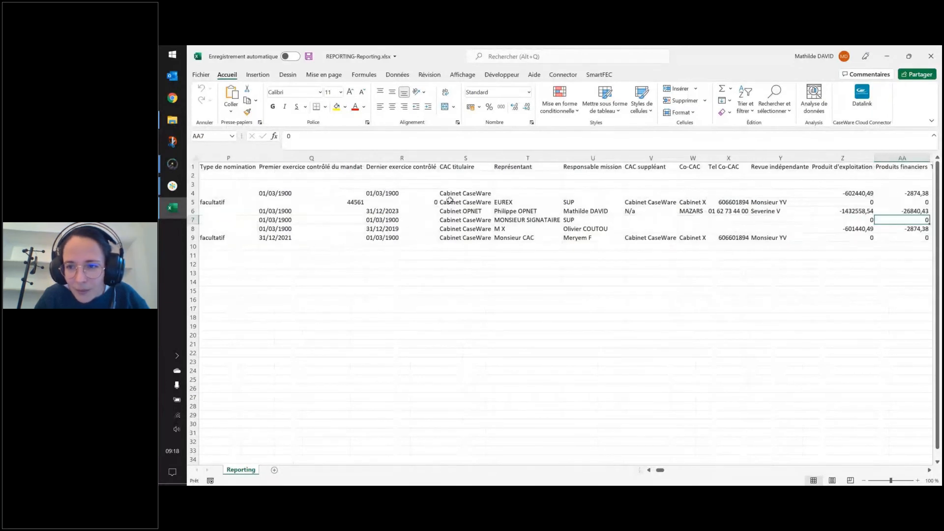
# - Look again at the fee scale, hours, SACC, budget and closing date columns, as far as Délai de convocation
pyautogui.press('Right')
pyautogui.press('Right')
pyautogui.press('Right')
pyautogui.press('Right')
pyautogui.press('Right')
pyautogui.press('Right')
pyautogui.press('Right')
pyautogui.press('Right')
pyautogui.press('Right')
pyautogui.press('Right')
pyautogui.press('Right')
pyautogui.press('Right')
pyautogui.press('Right')
pyautogui.press('Right')
pyautogui.press('Right')
pyautogui.press('Right')
pyautogui.press('Right')
pyautogui.press('Right')
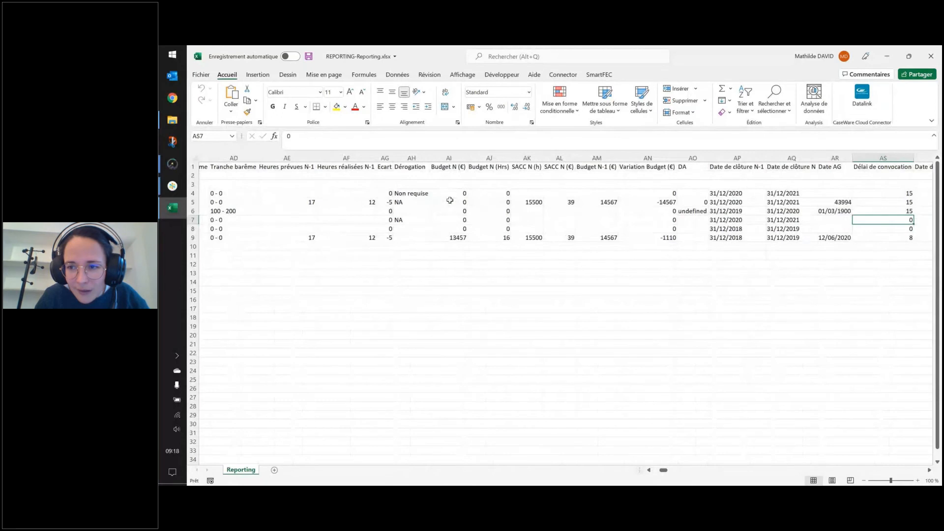
# - Examine the selected row's columns from Délai de convocation through the audit-point and money-laundering risk columns to Seuil d'anomalie
pyautogui.press('Right')
pyautogui.press('Right')
pyautogui.press('Right')
pyautogui.press('Right')
pyautogui.press('Right')
pyautogui.press('Right')
pyautogui.press('Right')
pyautogui.press('Right')
pyautogui.press('Right')
pyautogui.press('Right')
pyautogui.press('Right')
pyautogui.press('Right')
pyautogui.press('Right')
pyautogui.press('Right')
pyautogui.press('Right')
pyautogui.press('Right')
pyautogui.press('Right')
pyautogui.press('Right')
pyautogui.press('Right')
pyautogui.press('Right')
pyautogui.press('Right')
pyautogui.press('Right')
pyautogui.press('Right')
pyautogui.press('Right')
pyautogui.press('Right')
pyautogui.press('Right')
pyautogui.press('Right')
pyautogui.press('Right')
pyautogui.press('Right')
pyautogui.press('Right')
pyautogui.press('Right')
pyautogui.press('Right')
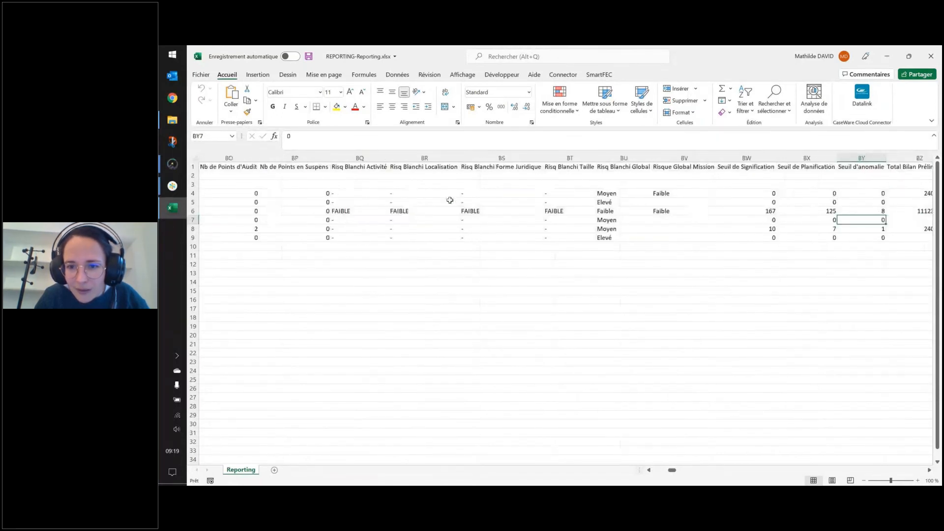
# - Examine the same row's remaining columns, from Total Bilan through the mandate details to the Phase Alerte and Type Alerte columns
pyautogui.press('Right')
pyautogui.press('Right')
pyautogui.press('Right')
pyautogui.press('Right')
pyautogui.press('Right')
pyautogui.press('Right')
pyautogui.press('Right')
pyautogui.press('Right')
pyautogui.press('Right')
pyautogui.press('Right')
pyautogui.press('Right')
pyautogui.press('Right')
pyautogui.press('Right')
pyautogui.press('Right')
pyautogui.press('Right')
pyautogui.press('Right')
pyautogui.press('Right')
pyautogui.press('Right')
pyautogui.press('Right')
pyautogui.press('Right')
pyautogui.press('Right')
pyautogui.press('Right')
pyautogui.press('Right')
pyautogui.press('Right')
pyautogui.press('Right')
pyautogui.press('Right')
pyautogui.press('Right')
pyautogui.press('Right')
pyautogui.press('Right')
pyautogui.press('Right')
pyautogui.press('Right')
pyautogui.press('Right')
pyautogui.press('Right')
pyautogui.press('Right')
pyautogui.press('Right')
# - Look back over the activity and mandate-end columns as far as Code NAF, and close the REPORTING workbook
pyautogui.press('Left')
pyautogui.press('Left')
pyautogui.press('Left')
pyautogui.press('Left')
pyautogui.press('Left')
pyautogui.press('Left')
pyautogui.press('Left')
pyautogui.press('Left')
pyautogui.press('Left')
pyautogui.press('Left')
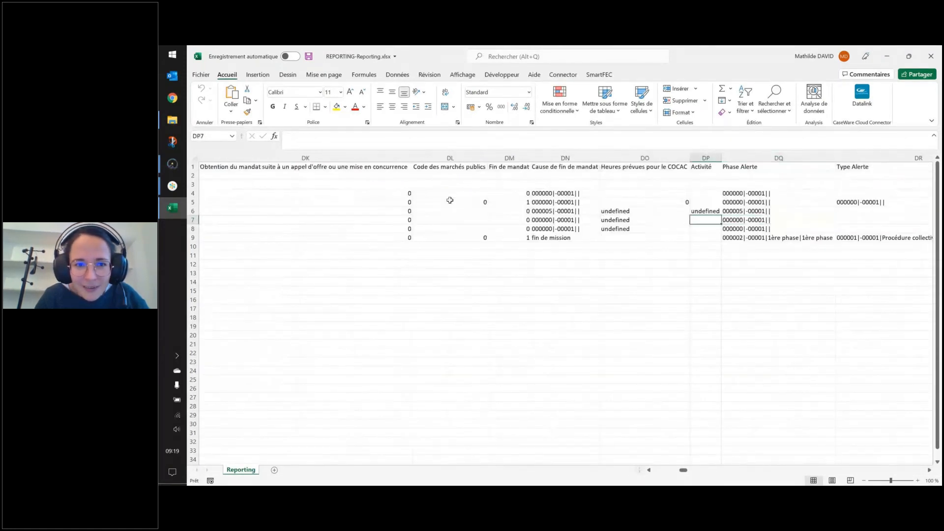
pyautogui.press('Right')
pyautogui.press('Right')
pyautogui.press('Up')
pyautogui.press('Down')
pyautogui.press('Down')
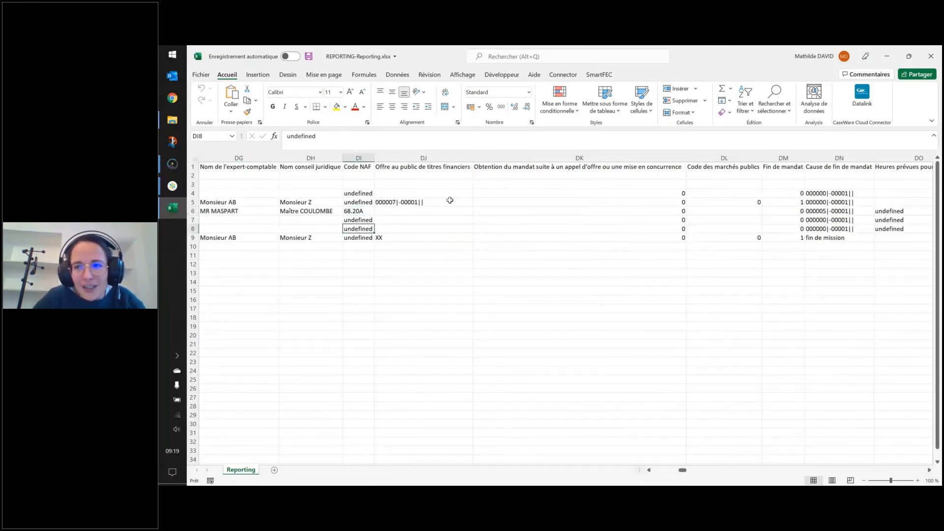
pyautogui.click(931, 56)
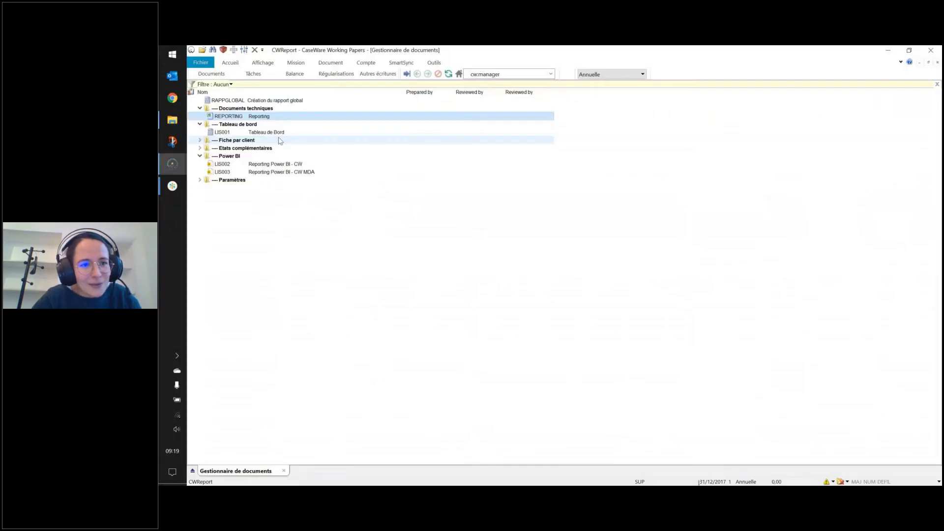
# - Switch to the GoTo meeting window
pyautogui.click(277, 132)
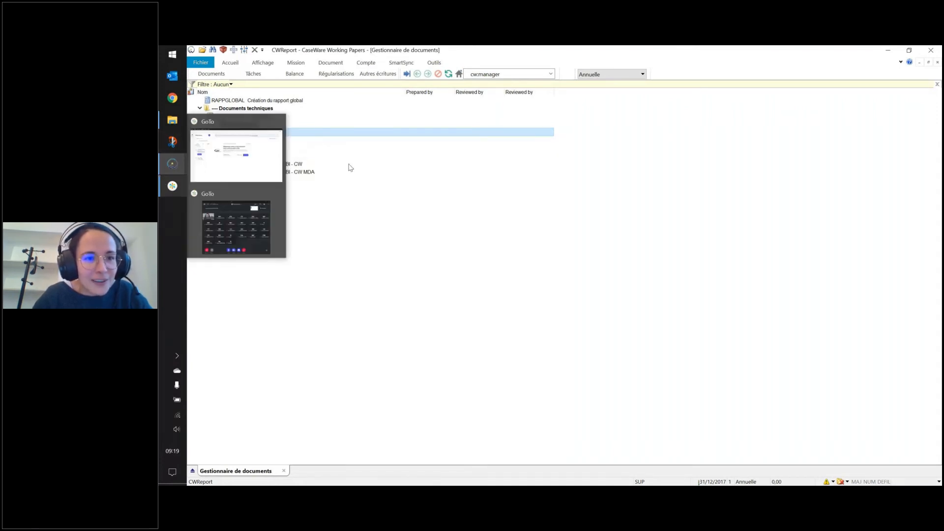
pyautogui.click(283, 118)
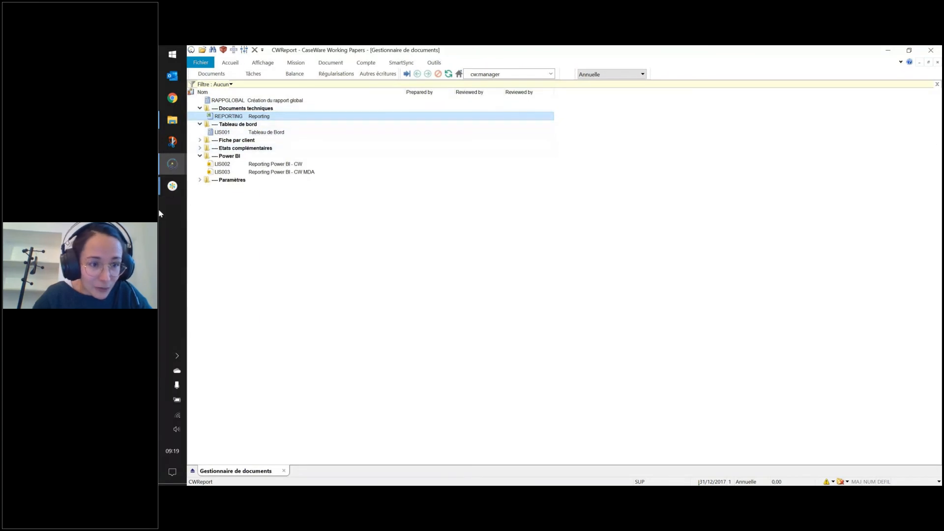
pyautogui.moveTo(166, 192)
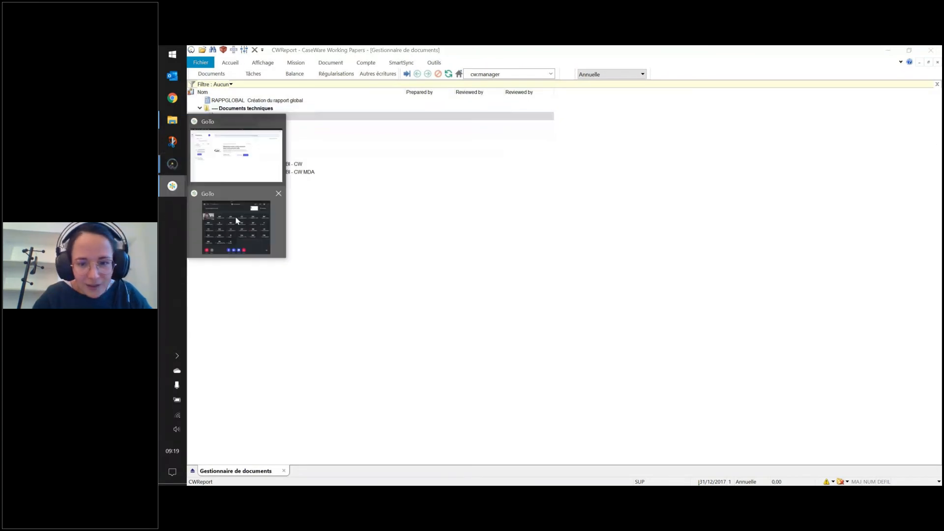
pyautogui.click(236, 220)
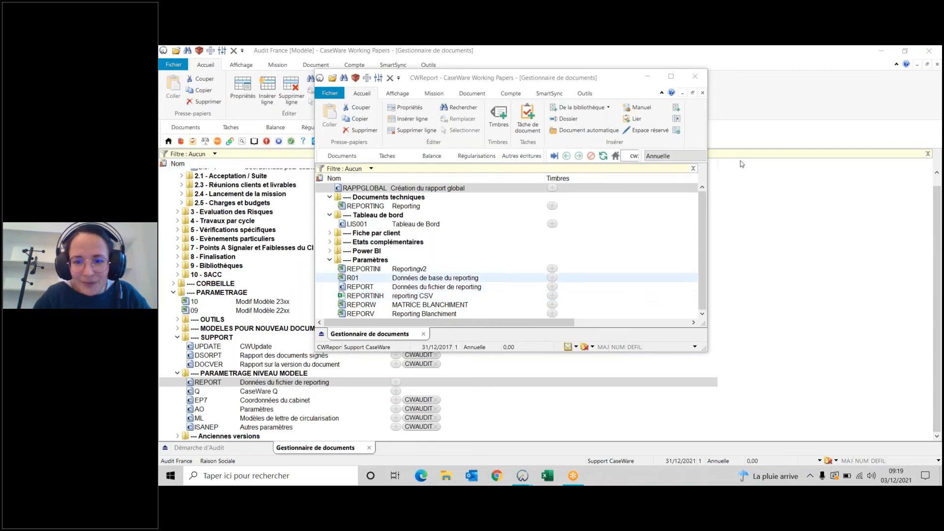
# - Maximise CWReport, open its LIS001 Tableau de Bord document and display the dashboard at full screen
pyautogui.click(671, 76)
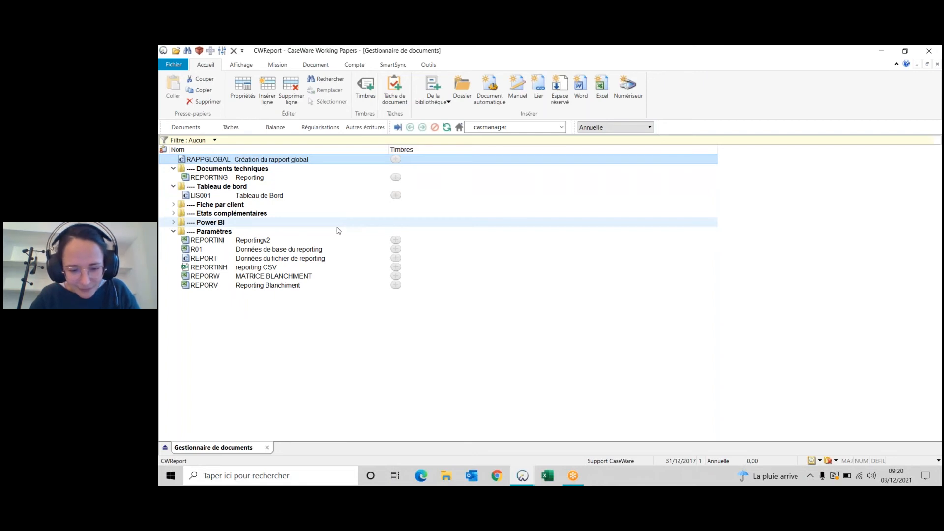
pyautogui.click(255, 196)
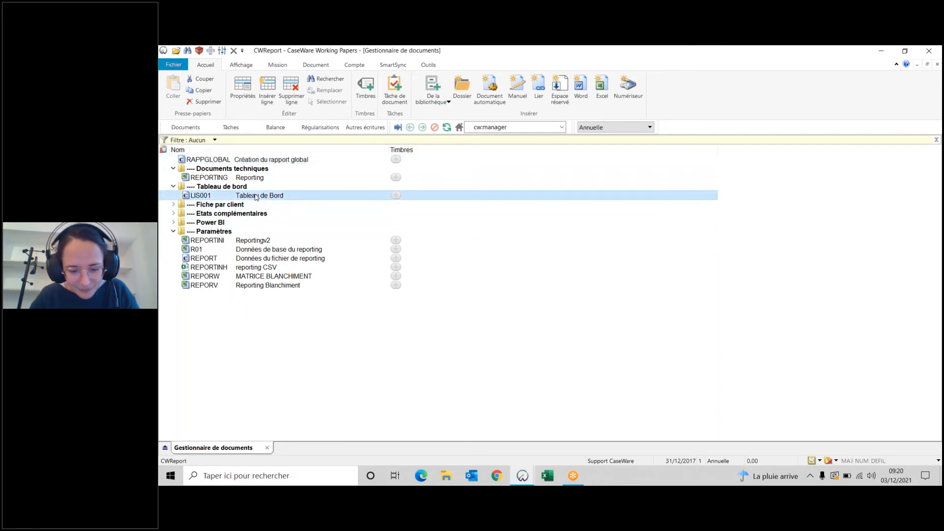
pyautogui.doubleClick(255, 196)
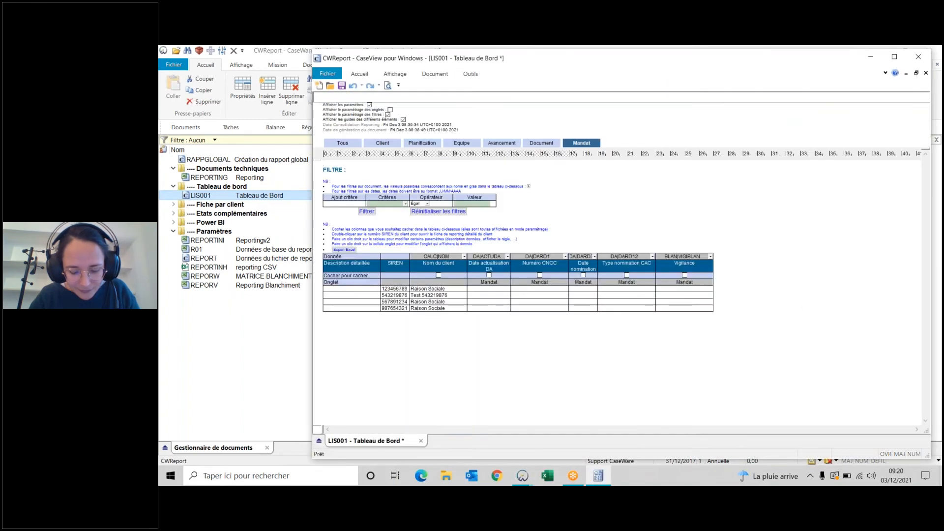
pyautogui.moveTo(370, 62); pyautogui.dragTo(280, 66)
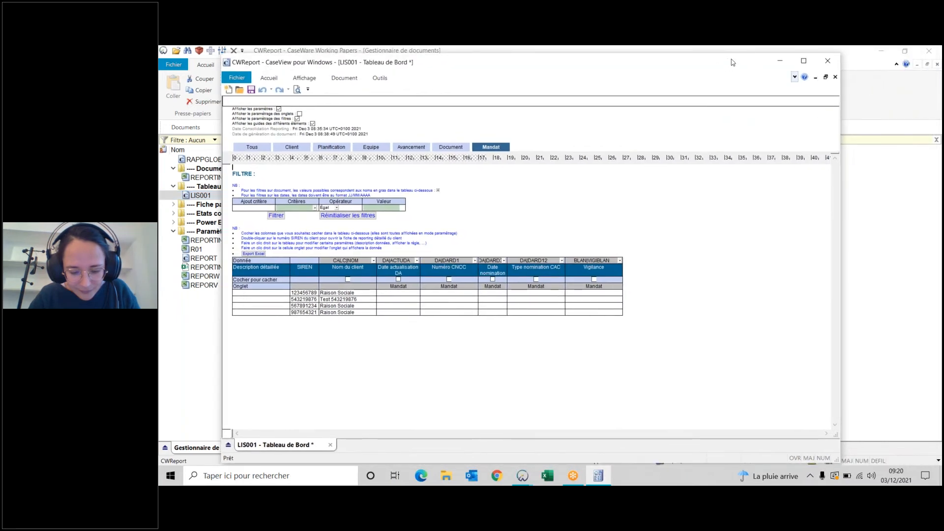
pyautogui.moveTo(715, 68); pyautogui.dragTo(688, 71)
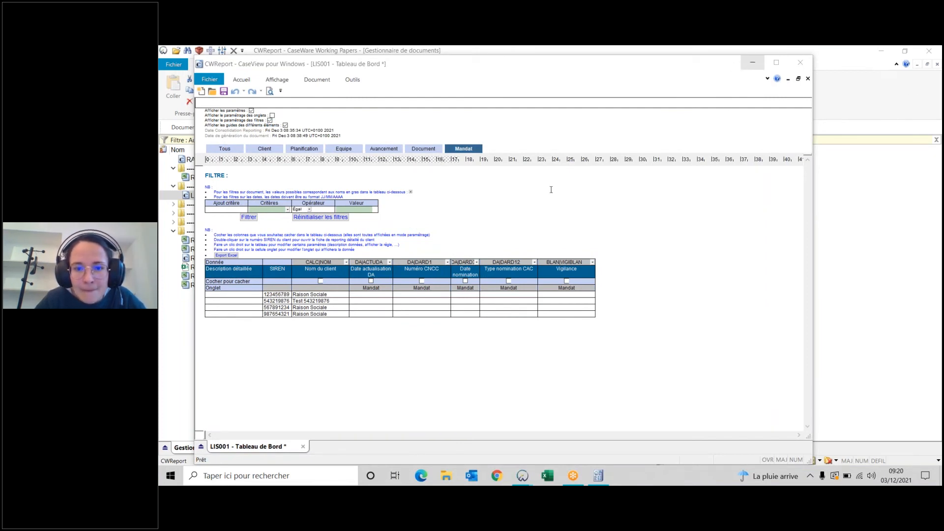
pyautogui.click(776, 63)
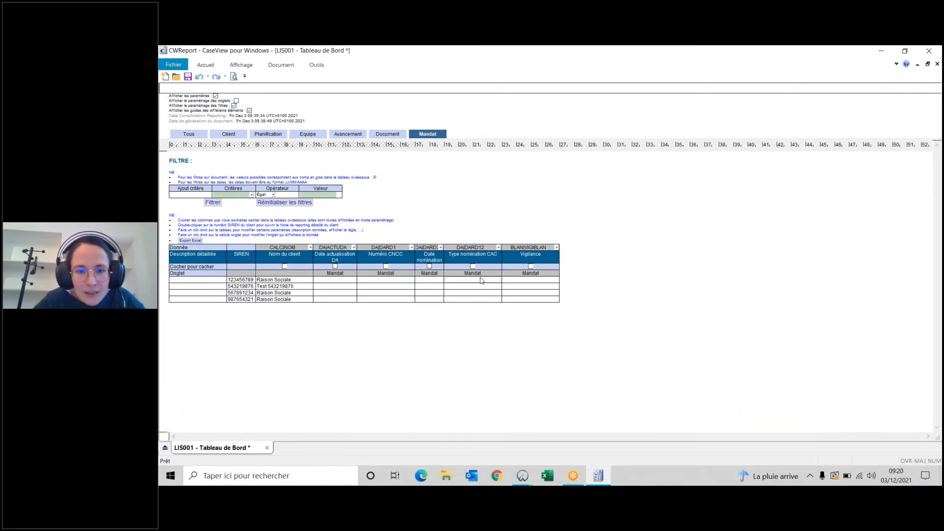
# - Hide the dashboard's parameters and go through its views from Tous and Client to Avancement and Document
pyautogui.click(216, 96)
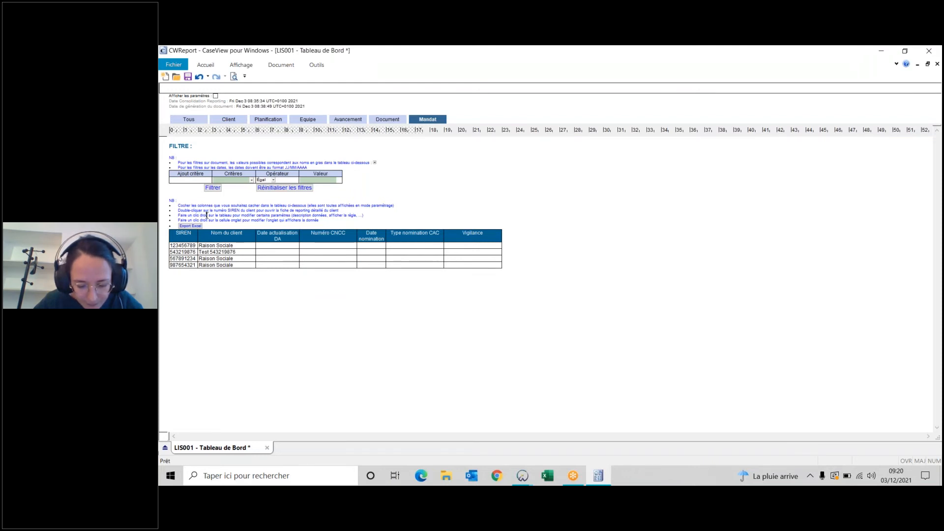
pyautogui.click(190, 119)
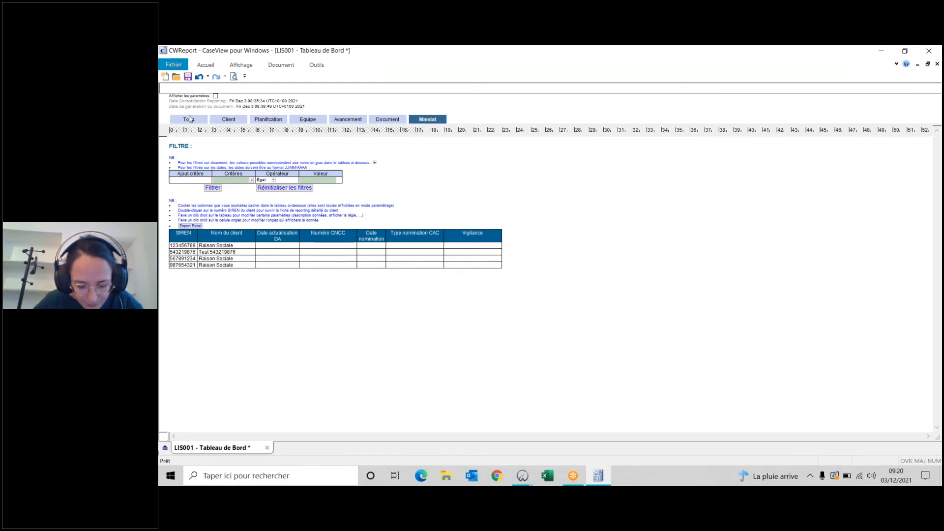
pyautogui.click(223, 122)
pyautogui.click(261, 121)
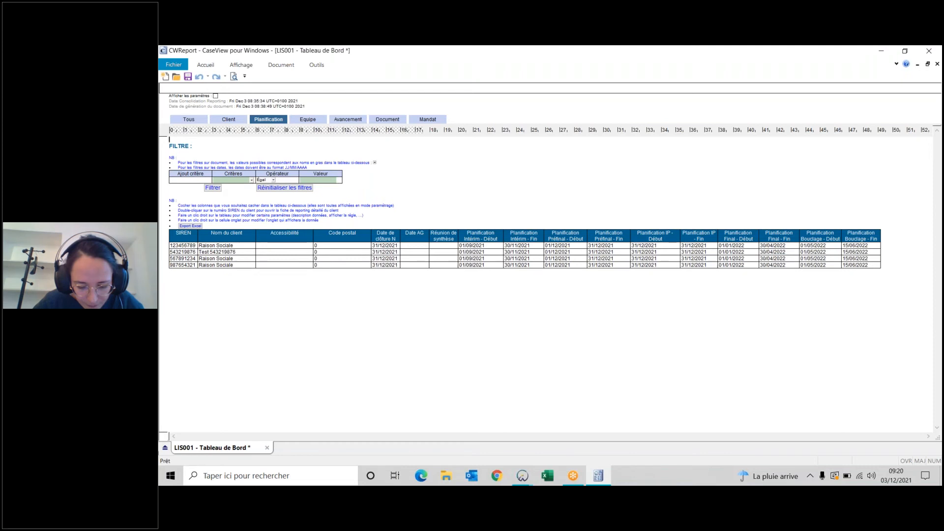
pyautogui.click(319, 120)
pyautogui.click(350, 121)
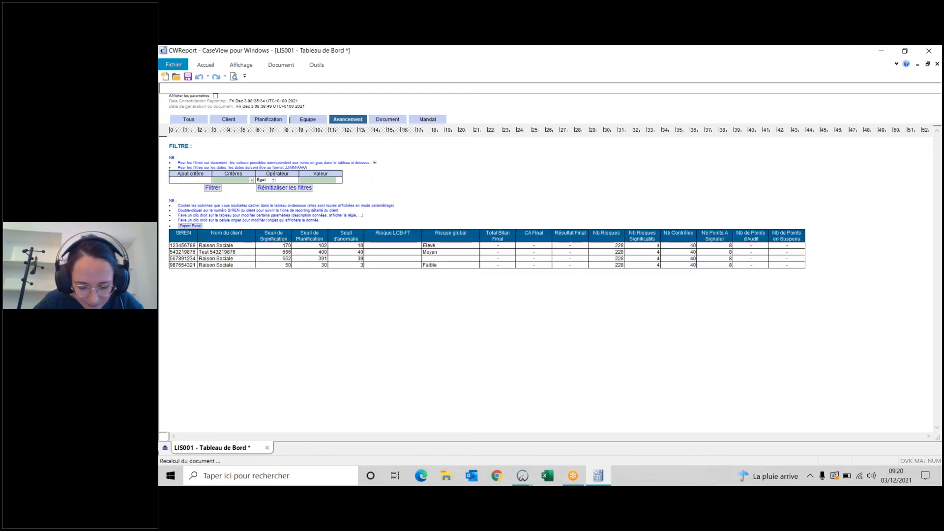
pyautogui.click(382, 121)
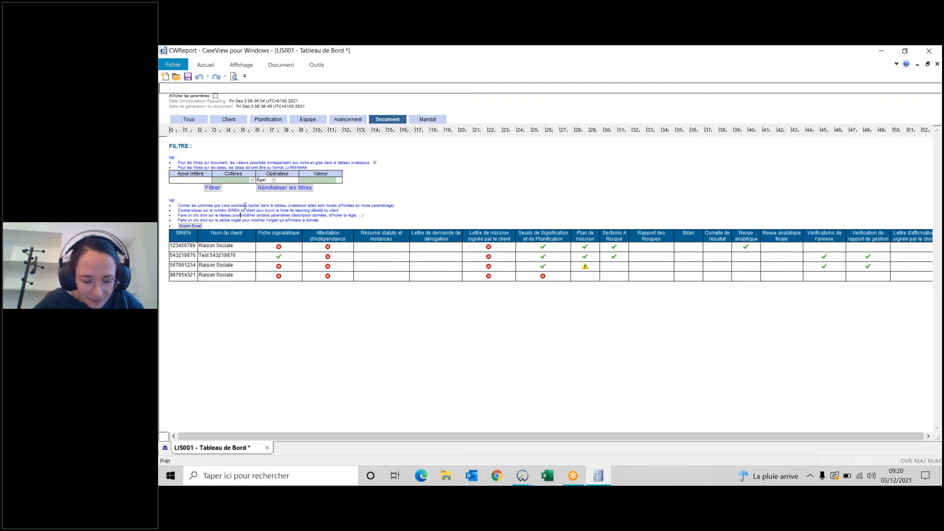
# - Filter the dashboard on the SIREN criterion with the Égal operator and the first listed client's SIREN number
pyautogui.click(231, 180)
pyautogui.press('Up')
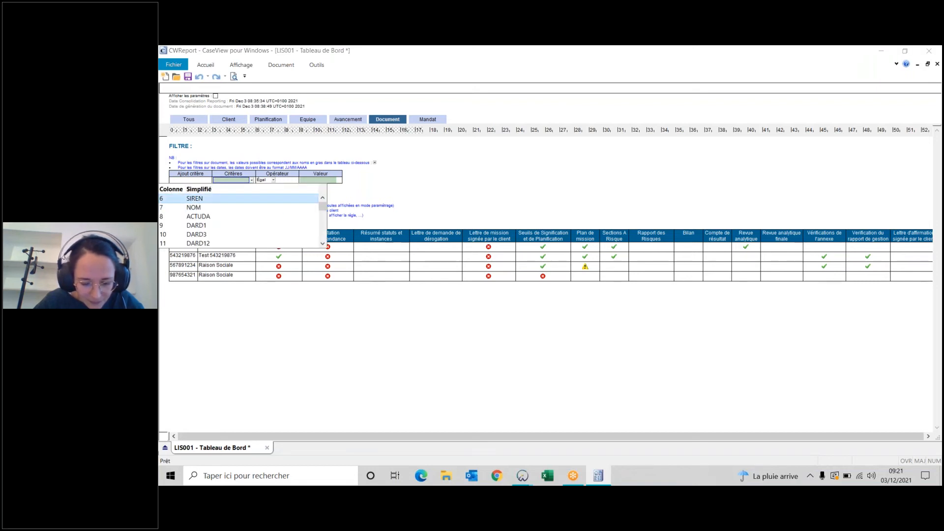
pyautogui.press('Return')
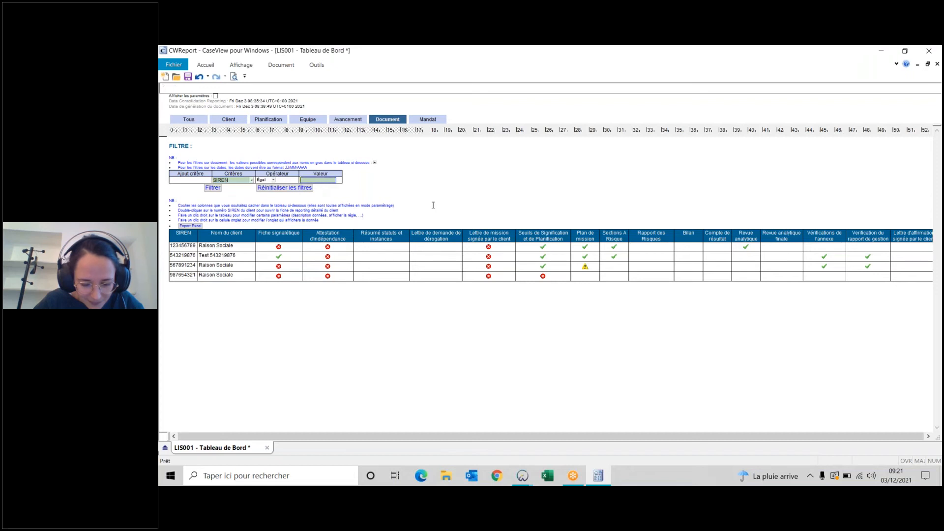
pyautogui.write('123456789')
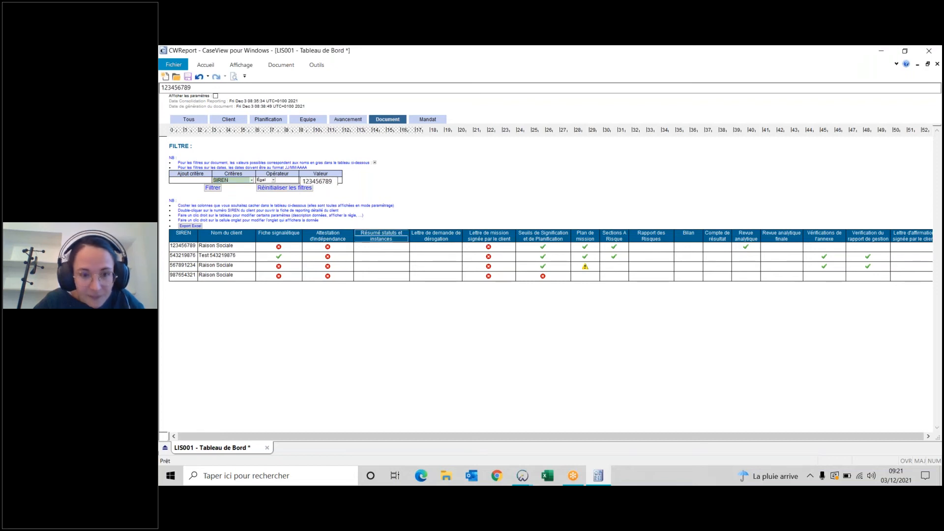
pyautogui.press('Return')
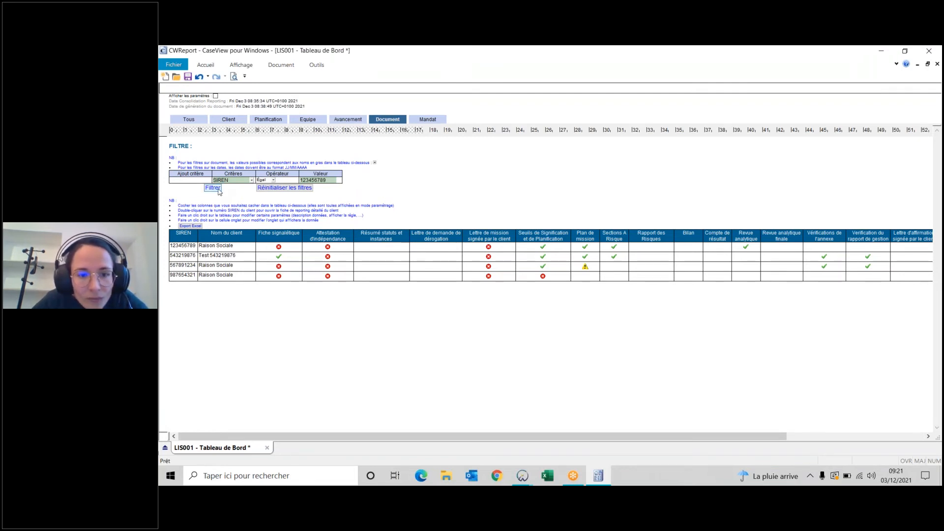
pyautogui.click(213, 188)
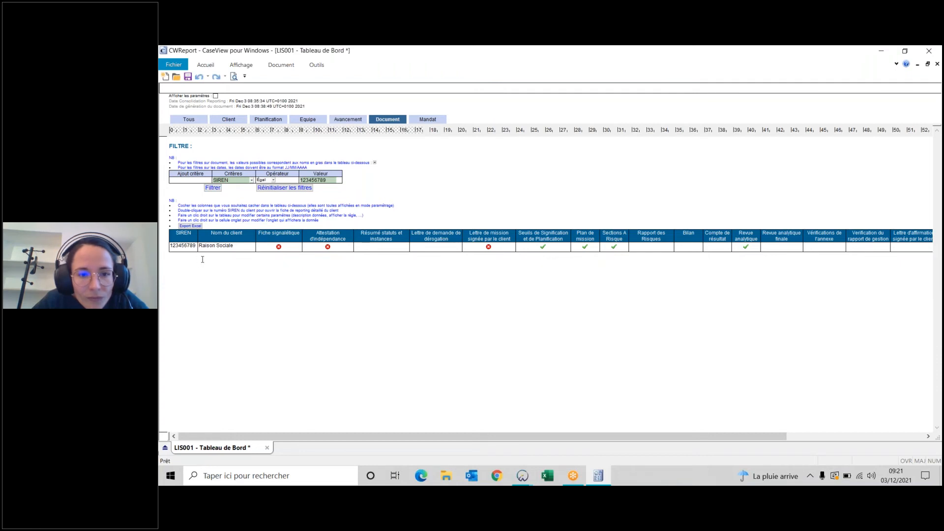
# - Browse the available filter criteria and check which document reference the Fiche signalétique column stands for
pyautogui.click(251, 180)
pyautogui.scroll(-10, 241, 216)
pyautogui.scroll(-10, 252, 213)
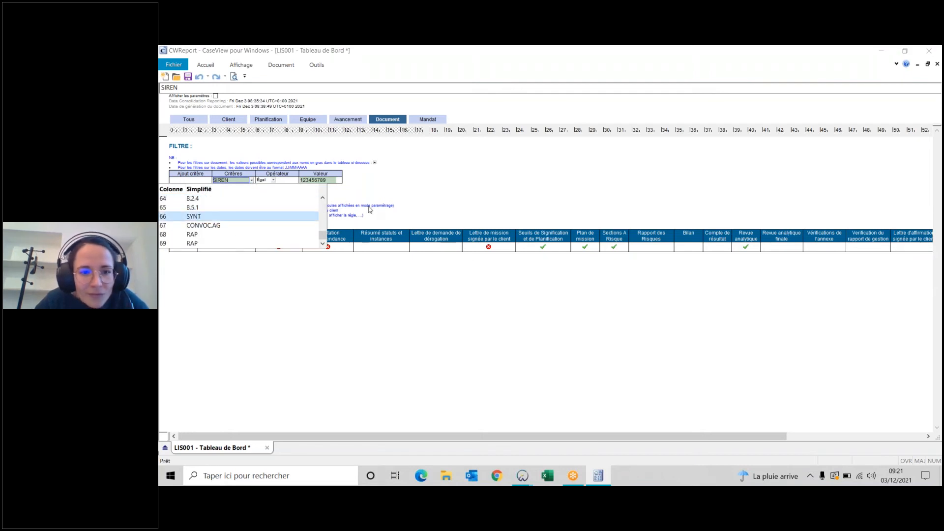
pyautogui.click(369, 209)
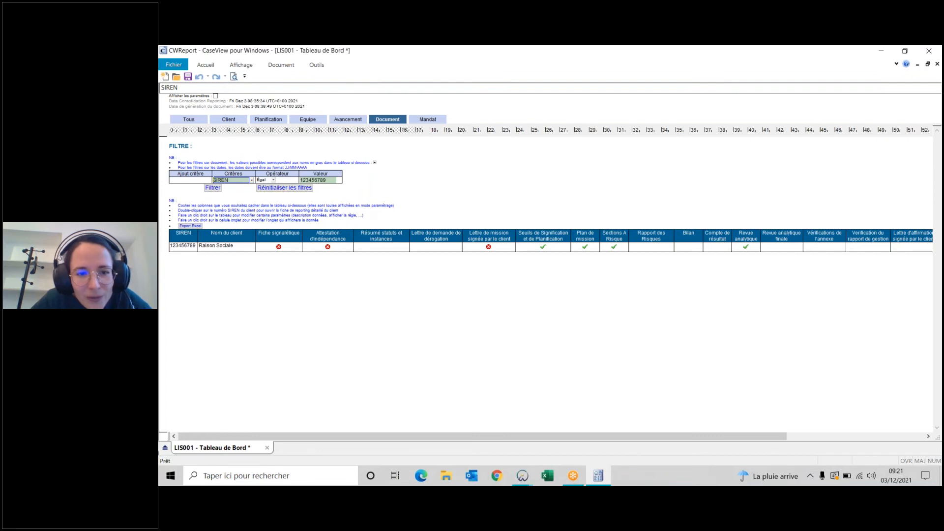
pyautogui.click(253, 184)
pyautogui.scroll(-6, 261, 214)
pyautogui.scroll(-7, 241, 220)
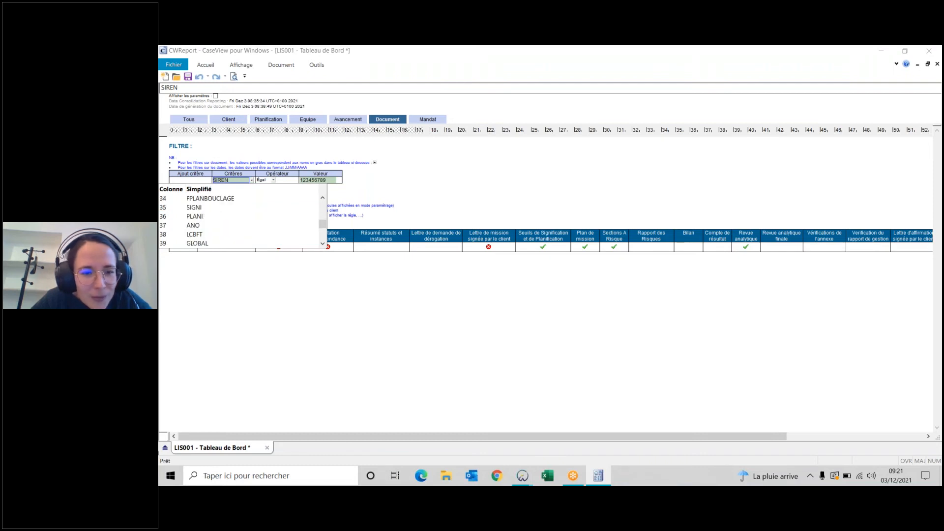
pyautogui.scroll(-5, 241, 221)
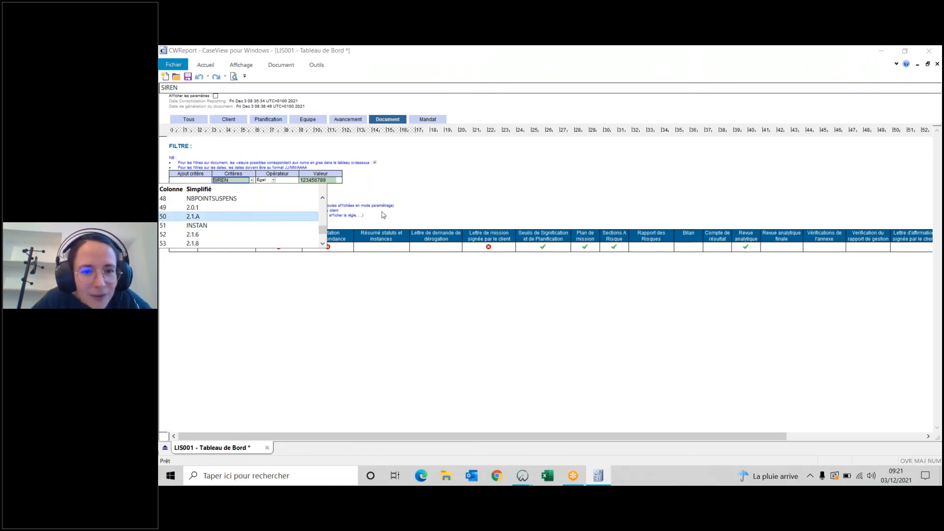
pyautogui.scroll(6, 241, 220)
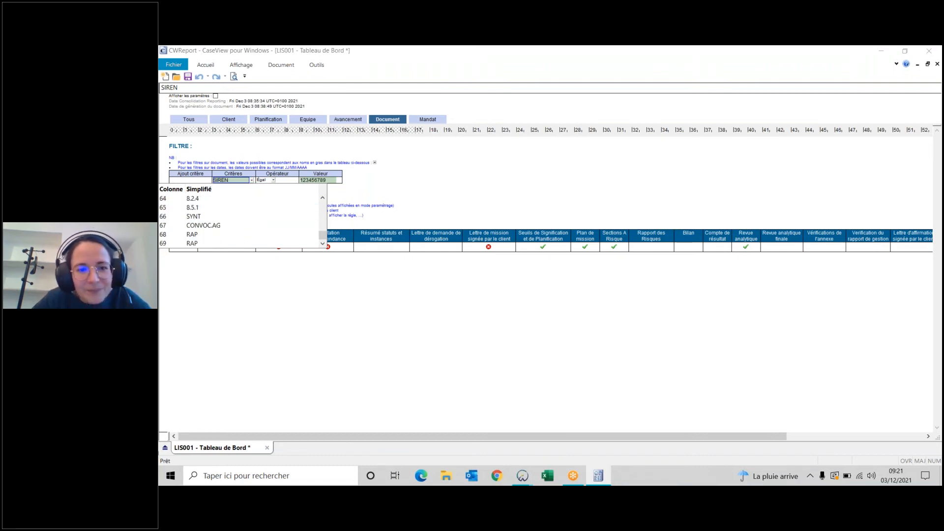
pyautogui.scroll(10, 241, 220)
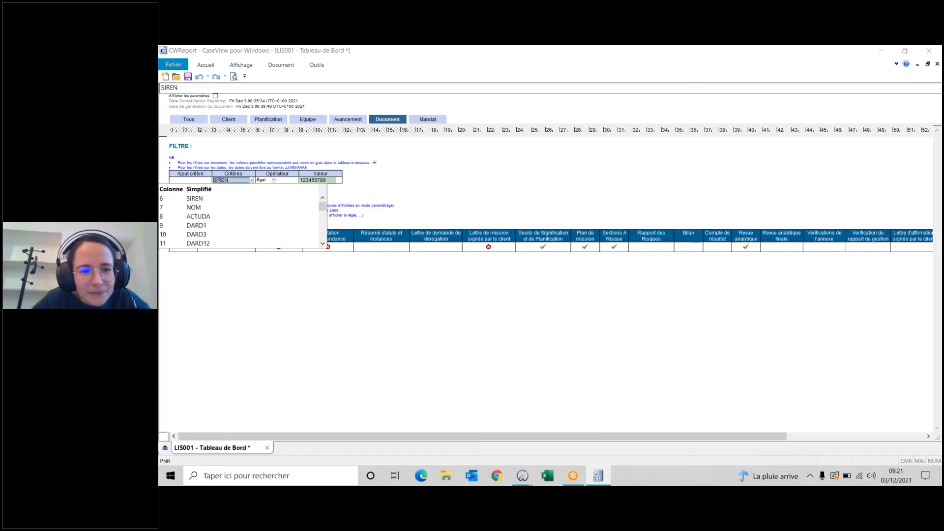
pyautogui.scroll(-2, 241, 221)
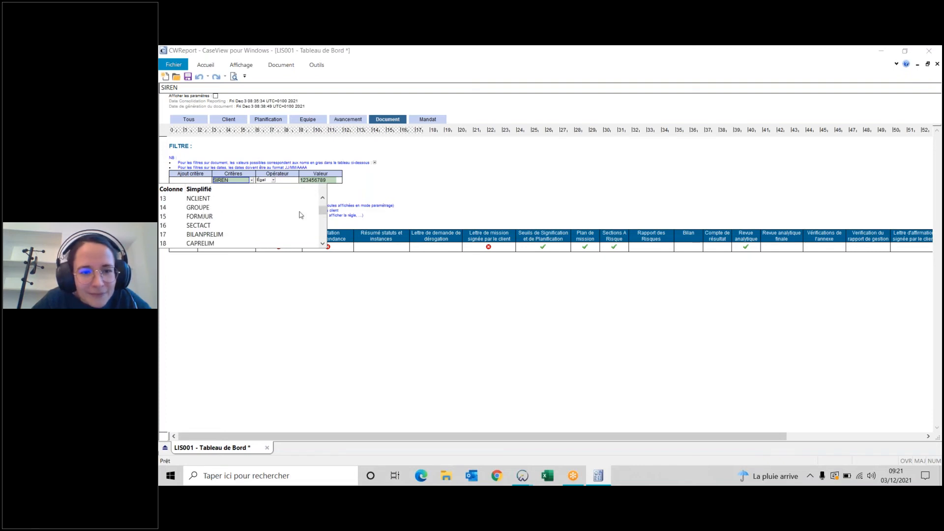
pyautogui.scroll(2, 278, 224)
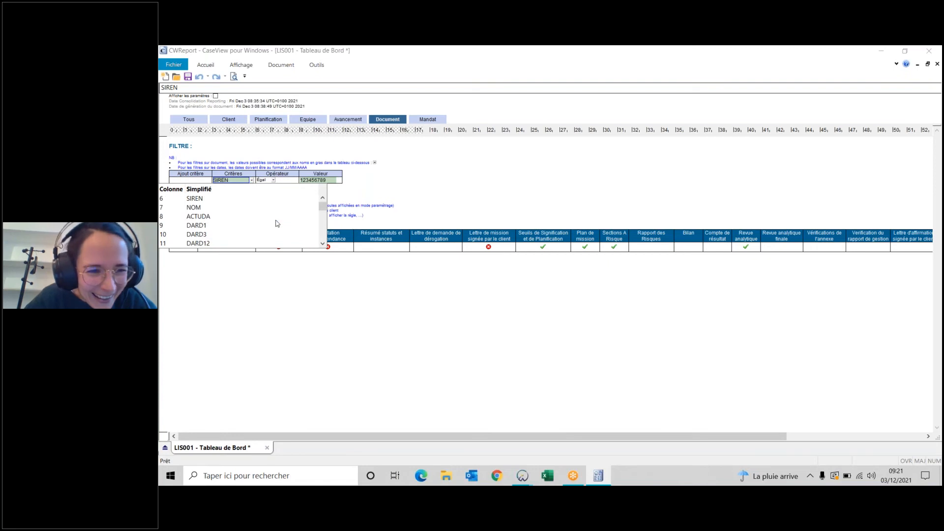
pyautogui.click(371, 212)
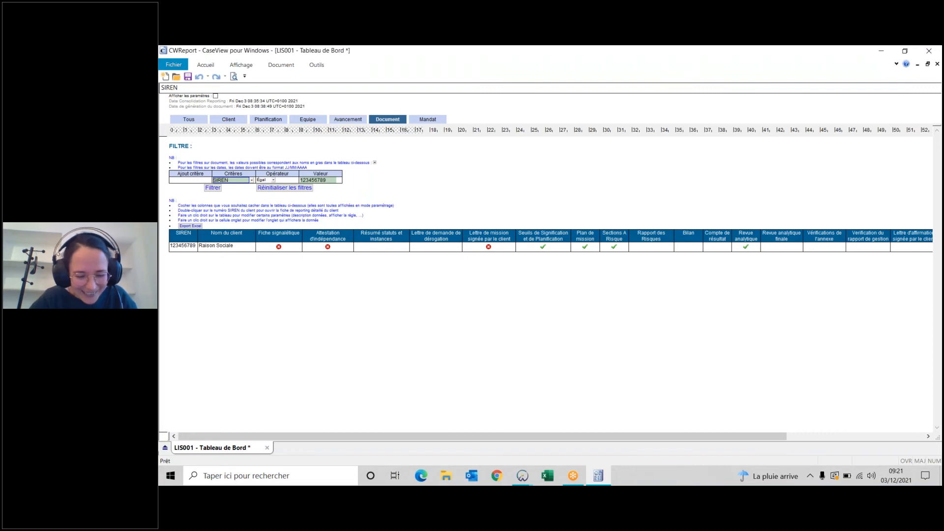
pyautogui.click(316, 202)
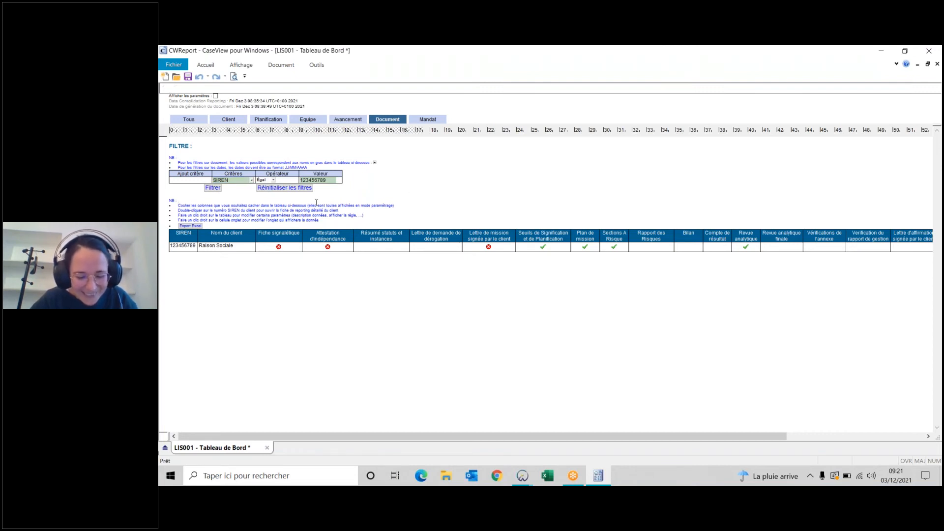
pyautogui.click(284, 233)
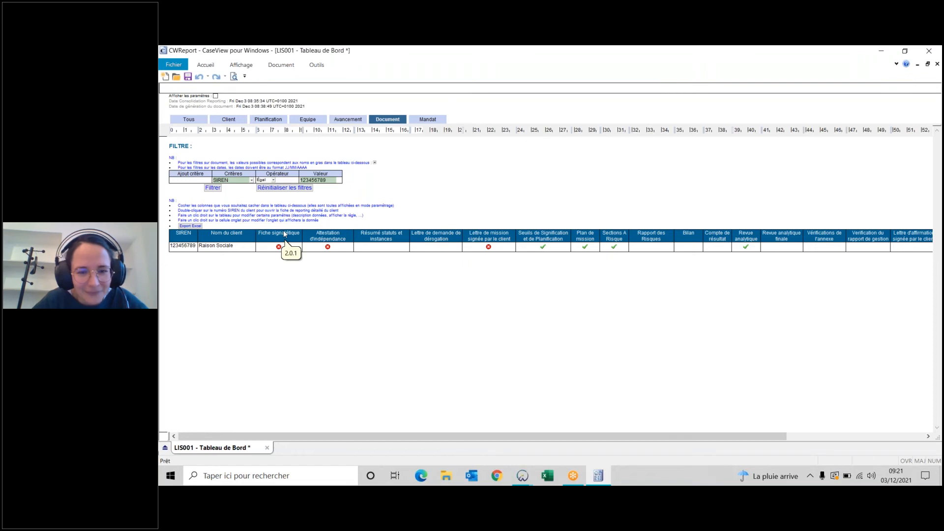
# - Display the dashboard's parameters, browse the data items available for the Fiche signalétique column, and hide the parameters again
pyautogui.click(215, 96)
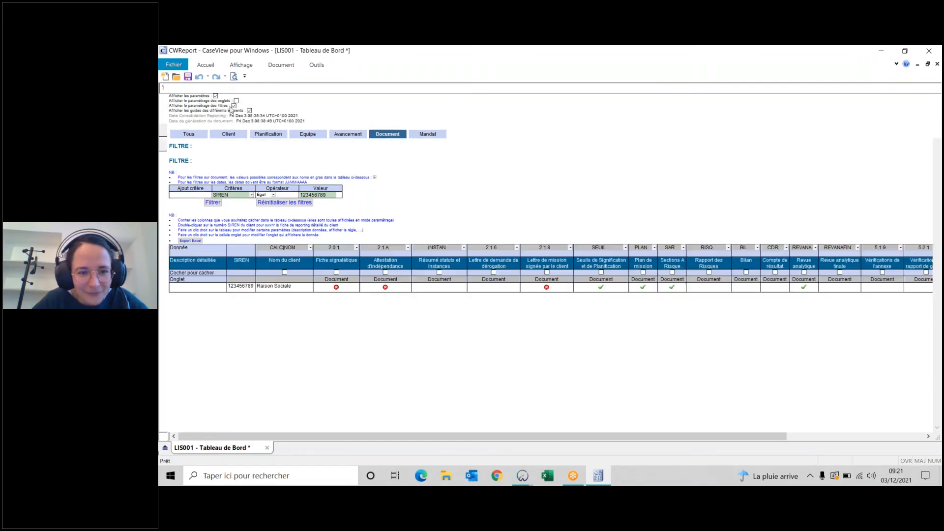
pyautogui.click(356, 248)
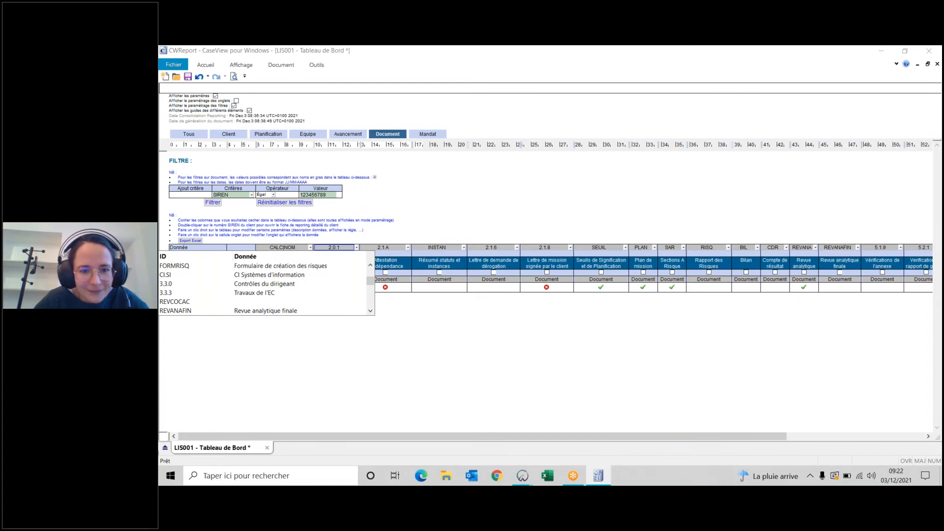
pyautogui.click(314, 224)
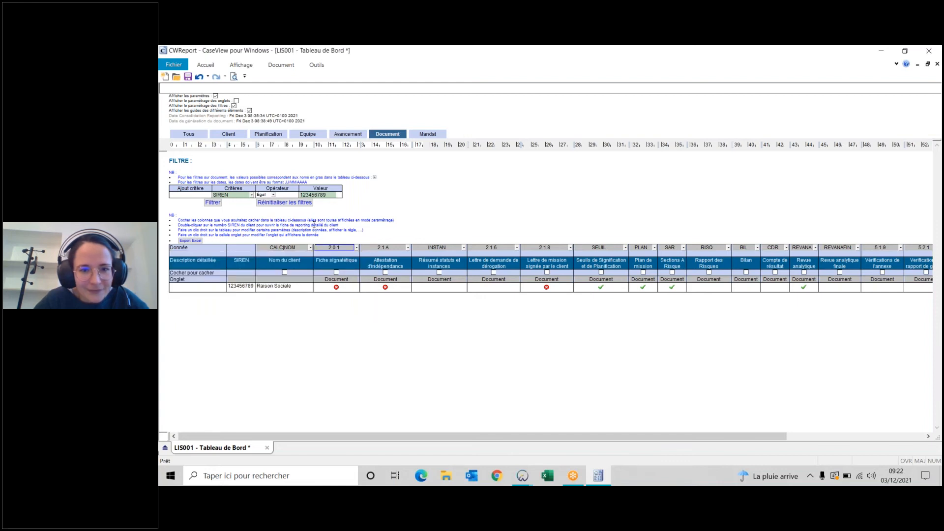
pyautogui.click(216, 95)
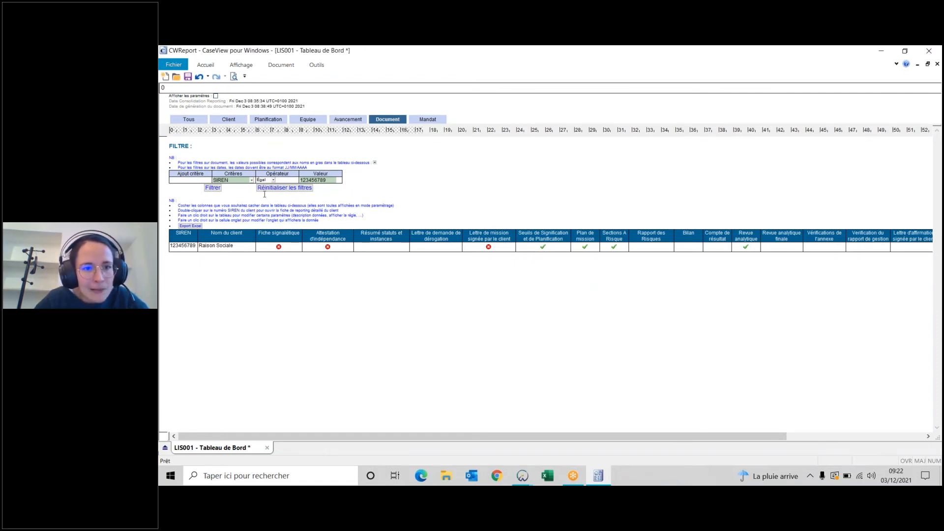
# - Export the filtered dashboard to Excel and open the EXPORT LIS001 document from CWReport's document manager
pyautogui.click(222, 220)
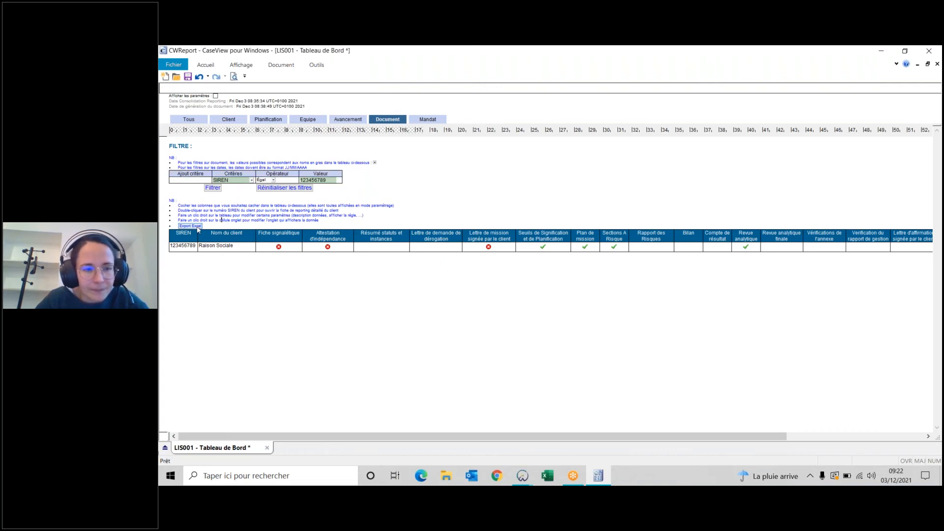
pyautogui.click(198, 227)
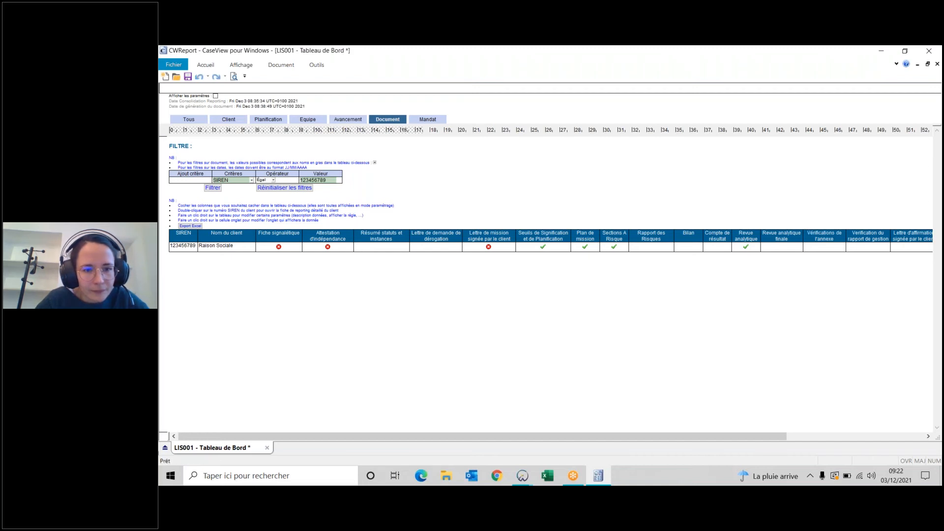
pyautogui.moveTo(519, 482)
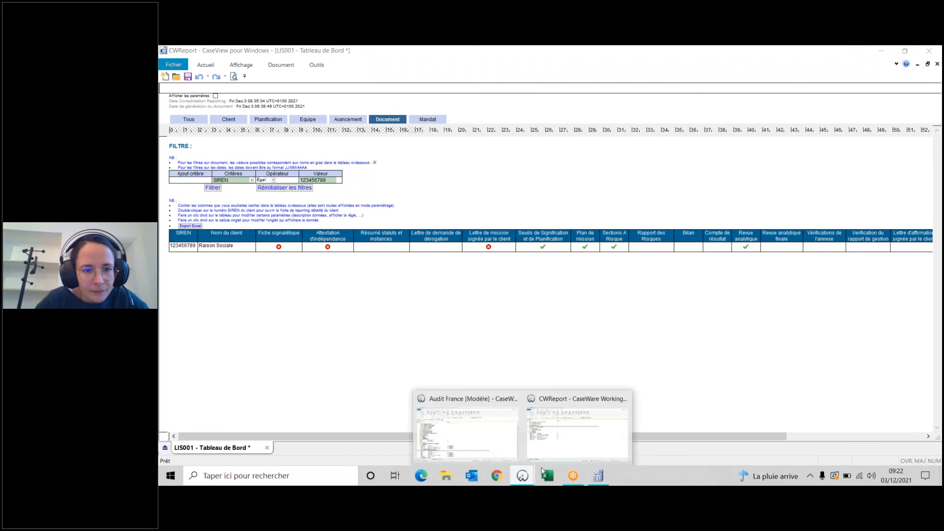
pyautogui.click(560, 450)
pyautogui.click(255, 206)
pyautogui.doubleClick(254, 206)
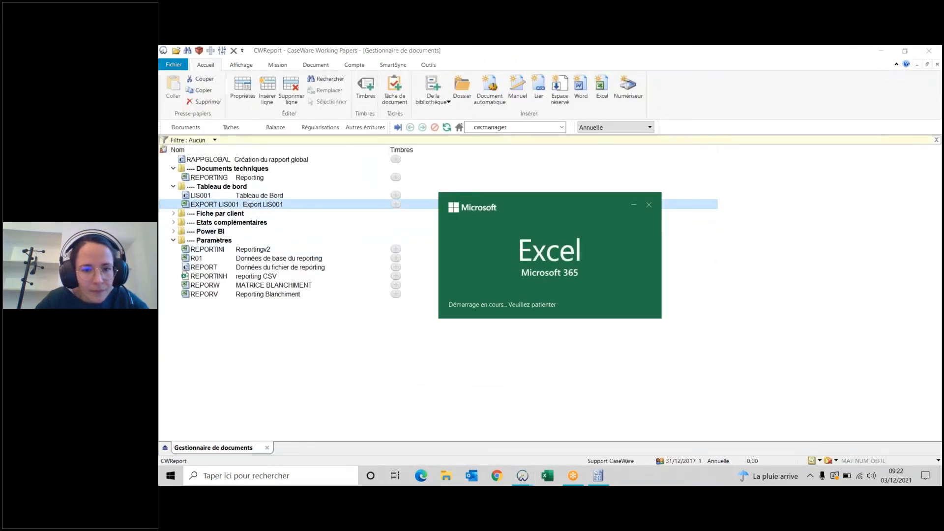
# - Review the exported columns in the Export LIS001 sheet, from ACTUDA through to the interim planning dates, and close the workbook
pyautogui.moveTo(268, 176); pyautogui.dragTo(656, 224)
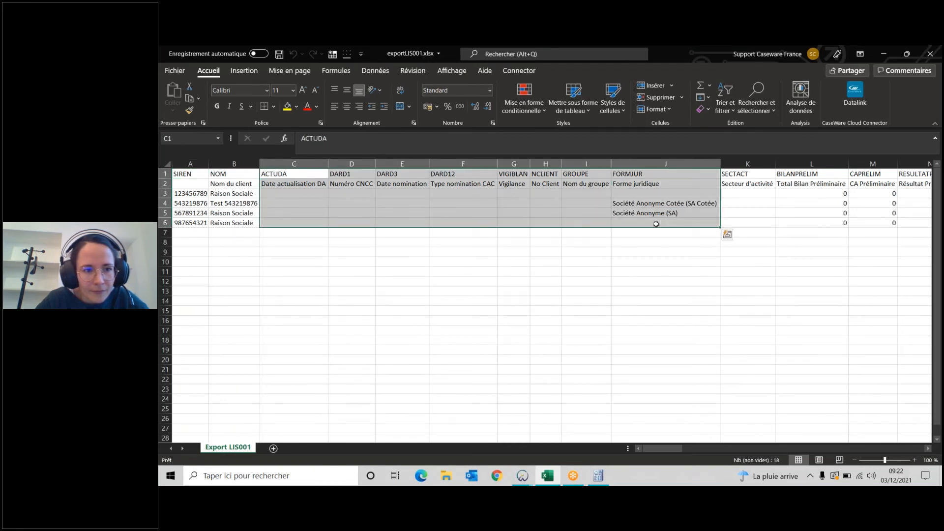
pyautogui.click(630, 234)
pyautogui.moveTo(676, 448)
pyautogui.mouseDown()
pyautogui.moveTo(892, 442)
pyautogui.moveTo(690, 445)
pyautogui.mouseUp()
pyautogui.click(471, 327)
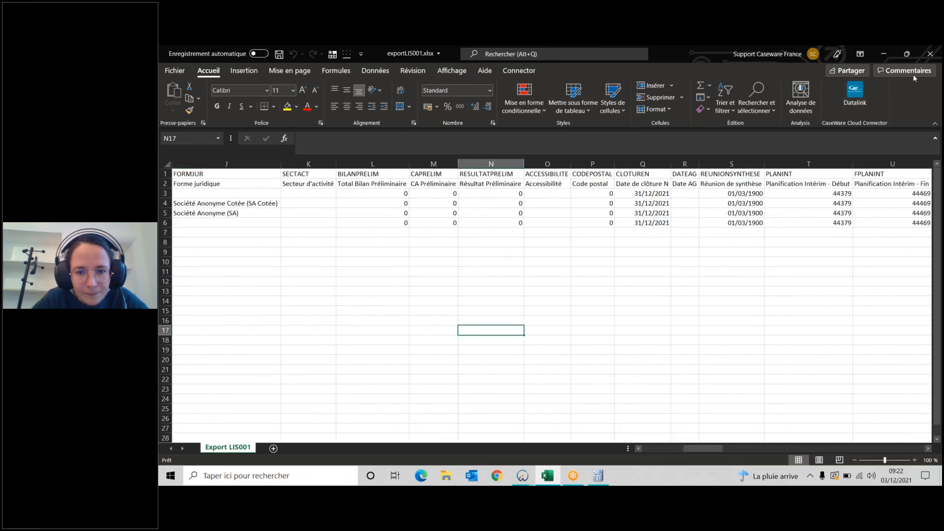
pyautogui.click(930, 54)
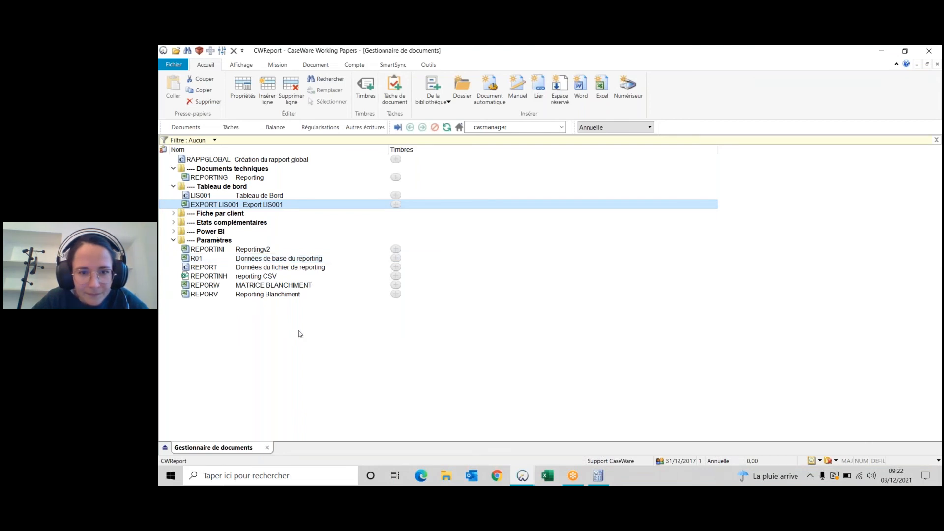
# - In the Audit France model, open document 2.0.1 Fiche signalétique and read its D.A activity declaration through to Fin de mandat
pyautogui.click(522, 476)
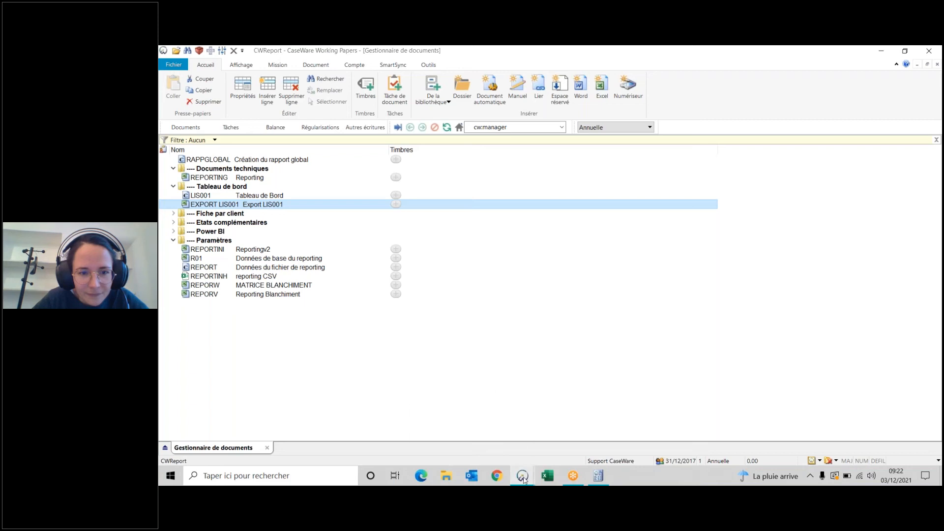
pyautogui.click(475, 453)
pyautogui.scroll(5, 223, 241)
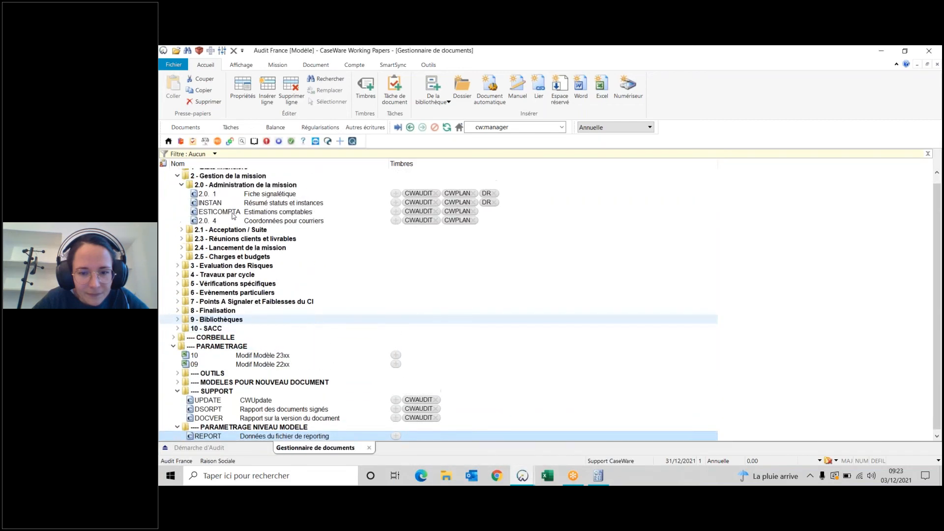
pyautogui.click(228, 246)
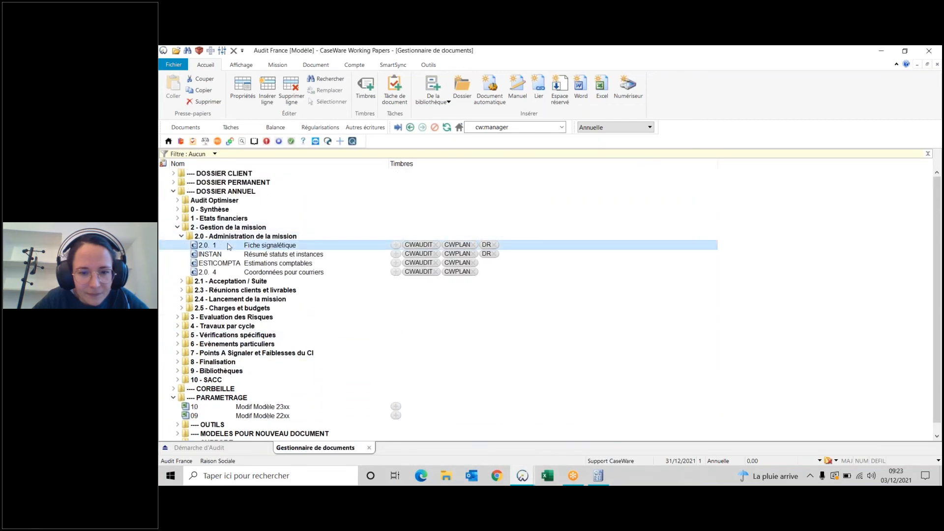
pyautogui.doubleClick(228, 246)
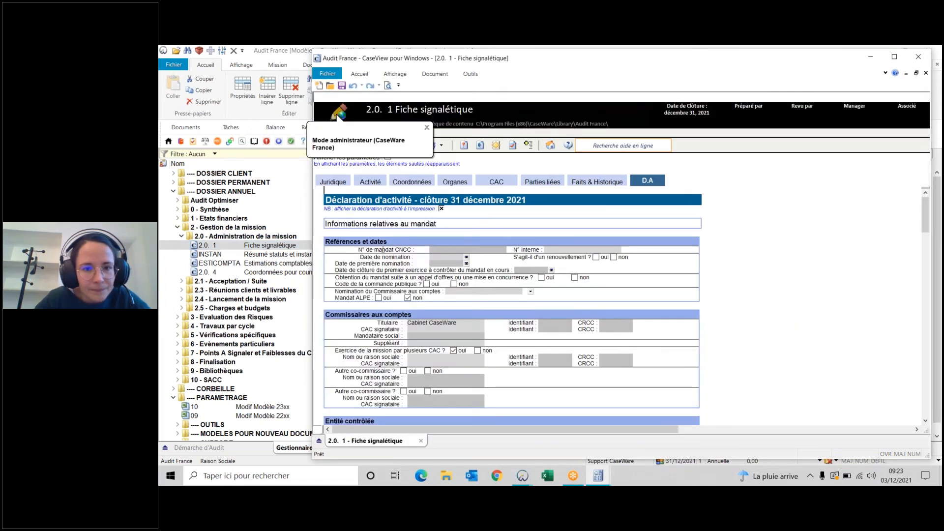
pyautogui.scroll(-15, 500, 277)
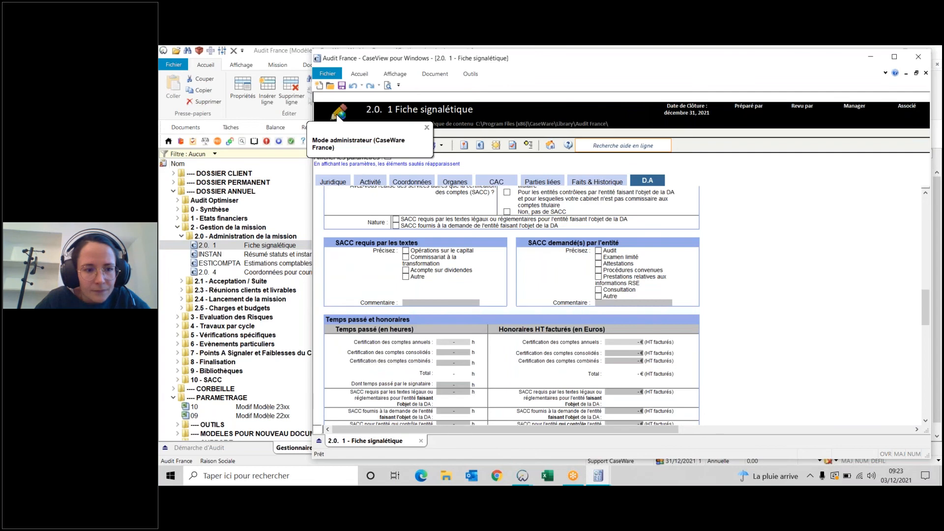
pyautogui.scroll(-5, 544, 278)
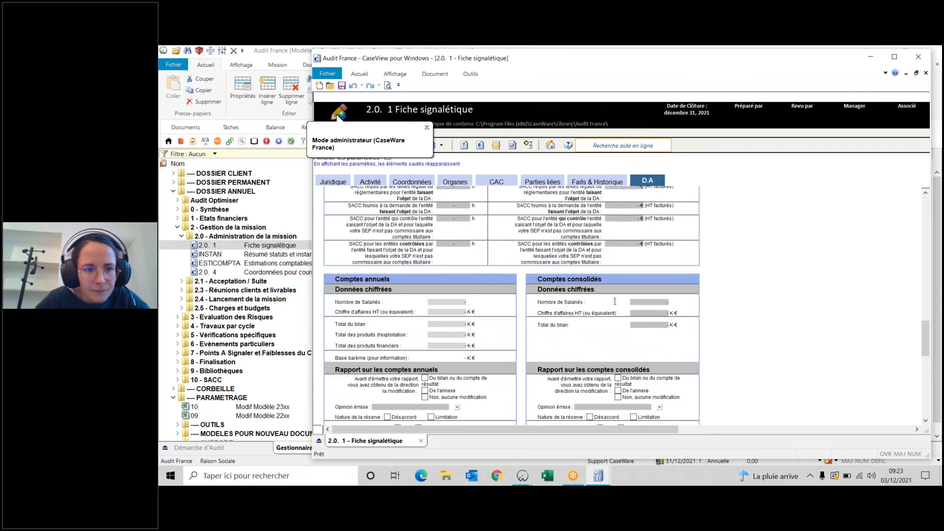
pyautogui.scroll(-8, 539, 306)
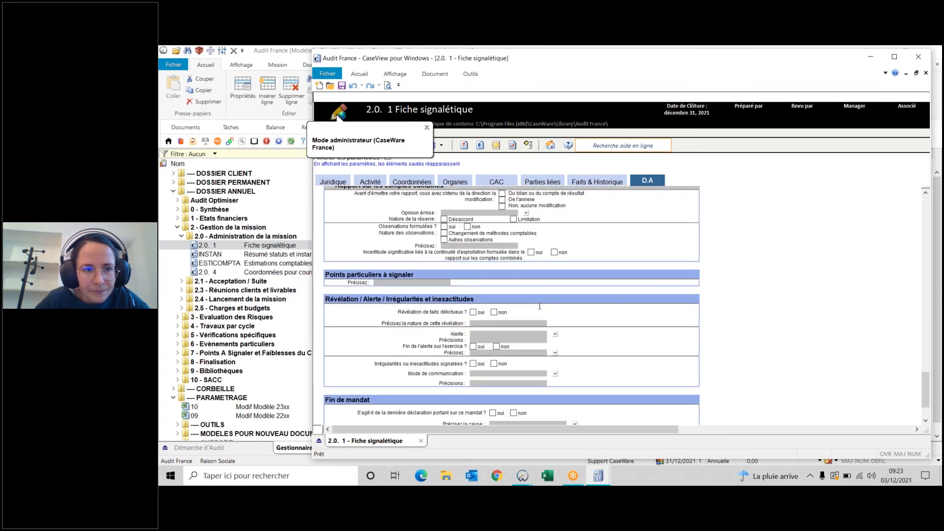
pyautogui.scroll(-3, 540, 306)
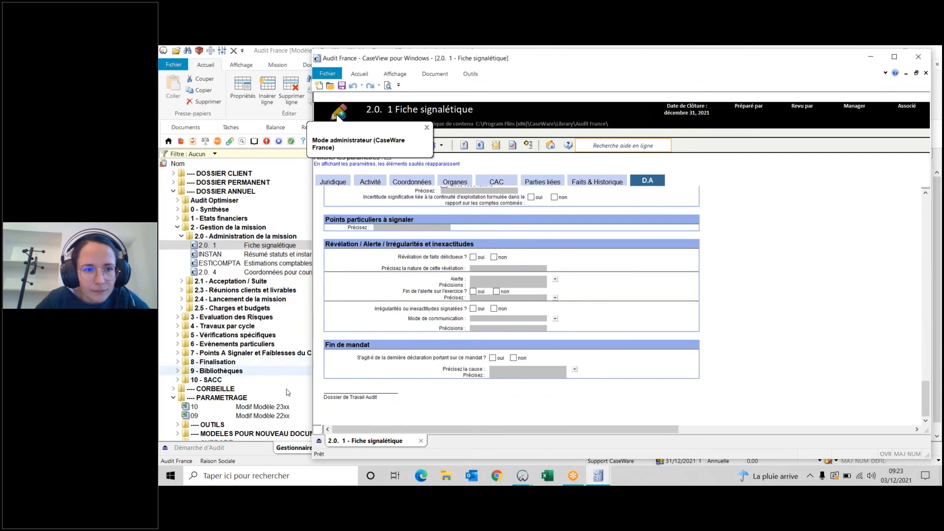
# - Open the model's REPORT document, Données du fichier de reporting, and read through the complete data list in the Tout view
pyautogui.scroll(-3, 218, 420)
pyautogui.scroll(-2, 218, 420)
pyautogui.click(221, 384)
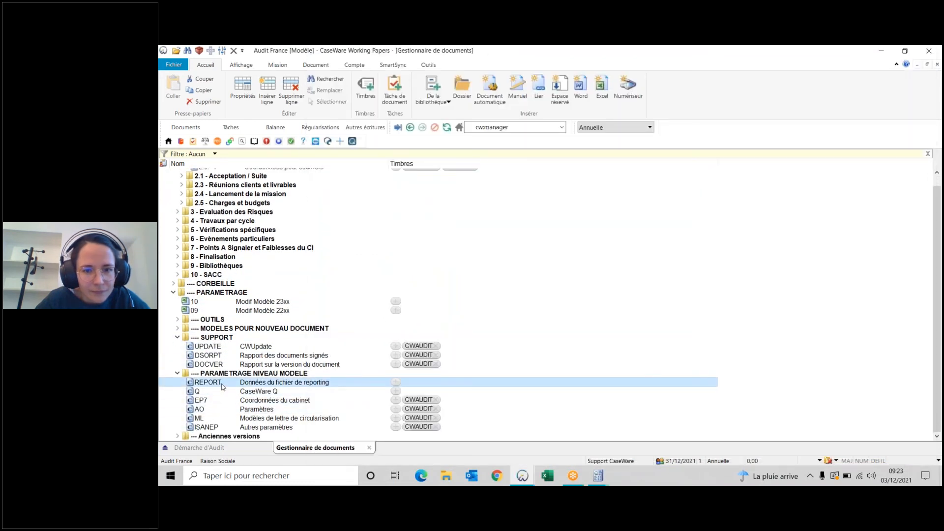
pyautogui.doubleClick(221, 383)
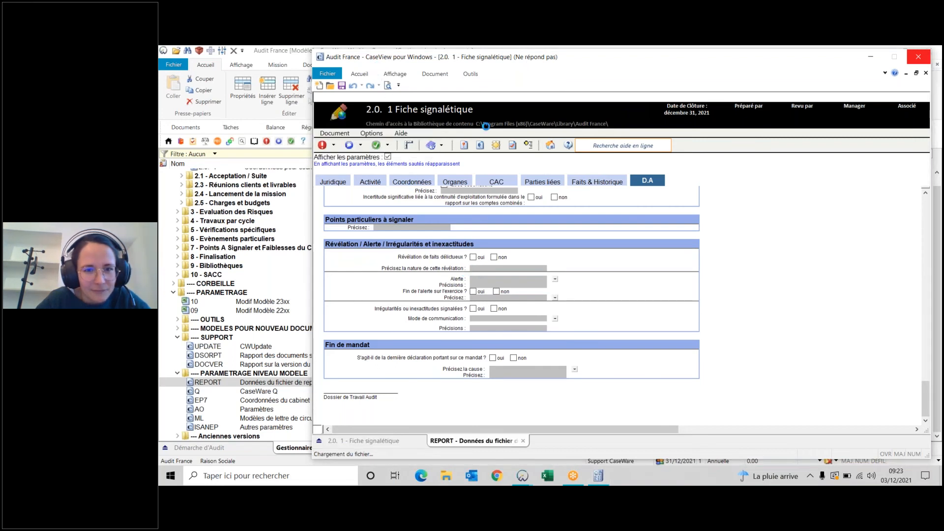
pyautogui.click(351, 116)
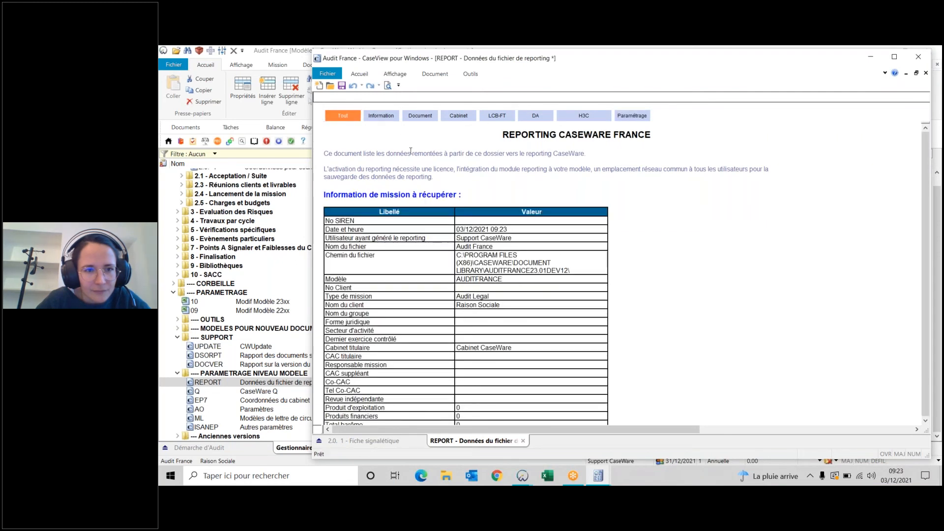
pyautogui.scroll(-20, 467, 187)
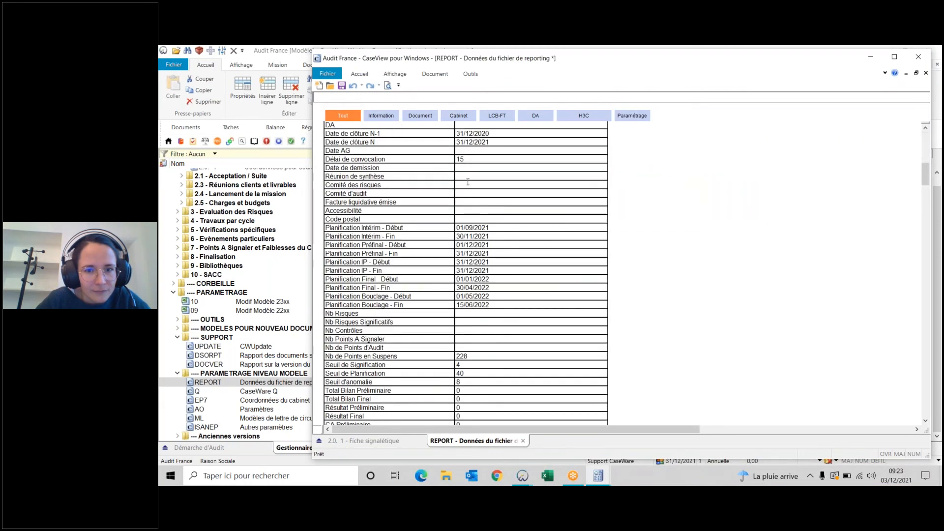
pyautogui.scroll(-10, 494, 193)
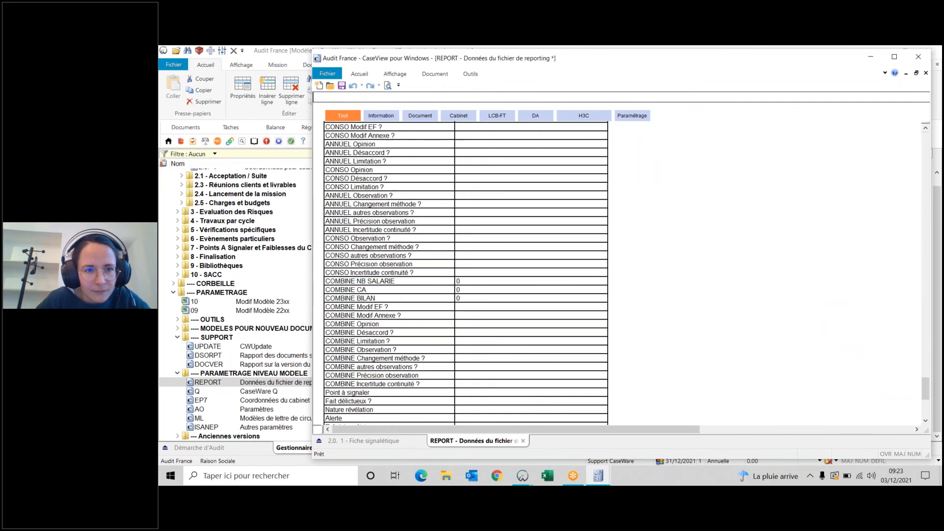
pyautogui.scroll(20, 472, 181)
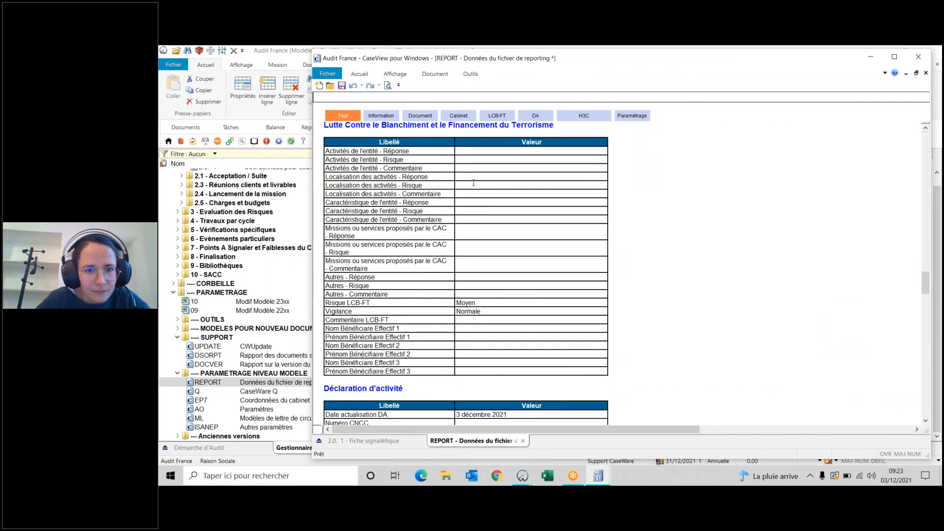
# - Examine the mission data in REPORT's Information view and the documents to verify in its Document view
pyautogui.click(381, 116)
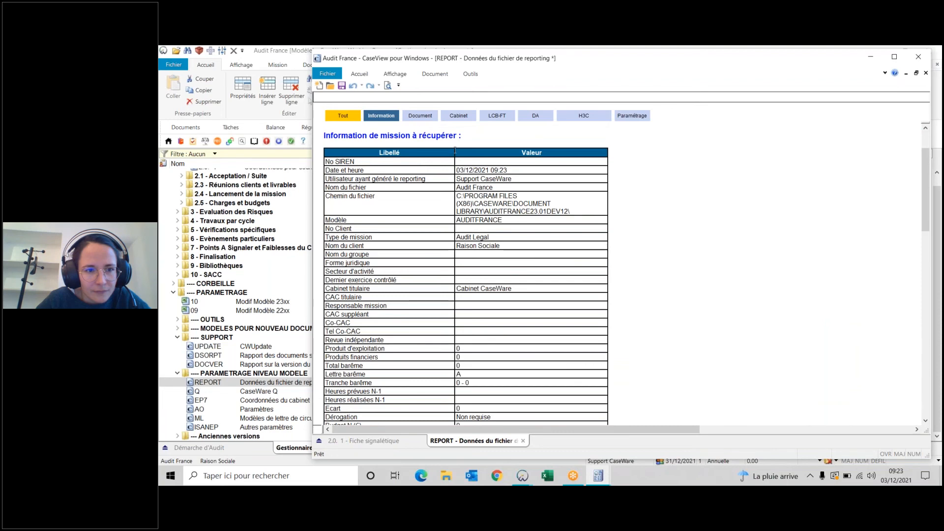
pyautogui.scroll(-10, 459, 162)
pyautogui.click(420, 115)
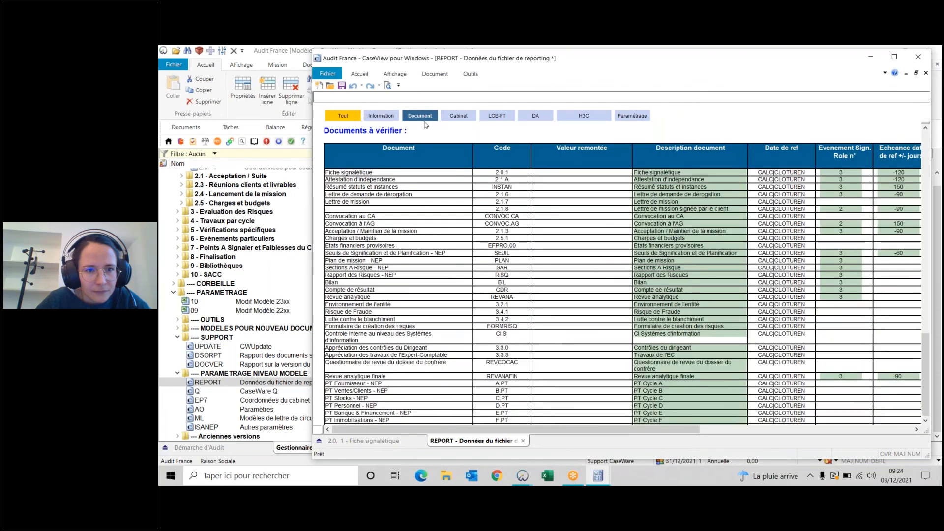
pyautogui.scroll(-10, 491, 246)
pyautogui.scroll(10, 472, 197)
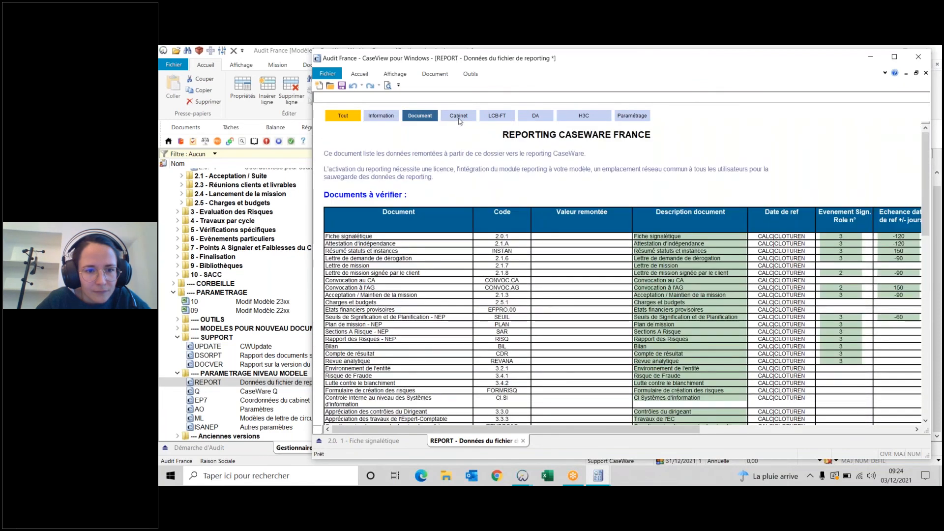
# - Go through REPORT's Cabinet, LCB-FT, DA, H3C and Paramétrage views and return to Information
pyautogui.click(459, 117)
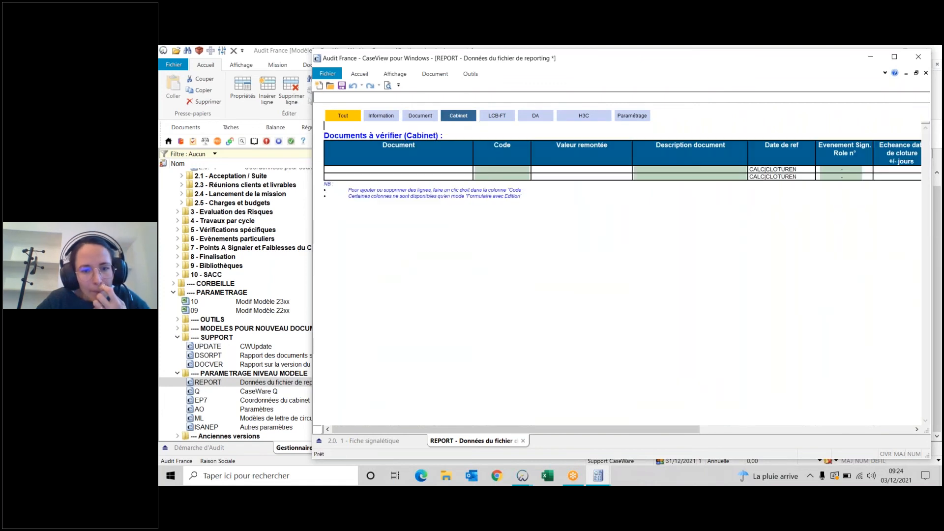
pyautogui.click(499, 118)
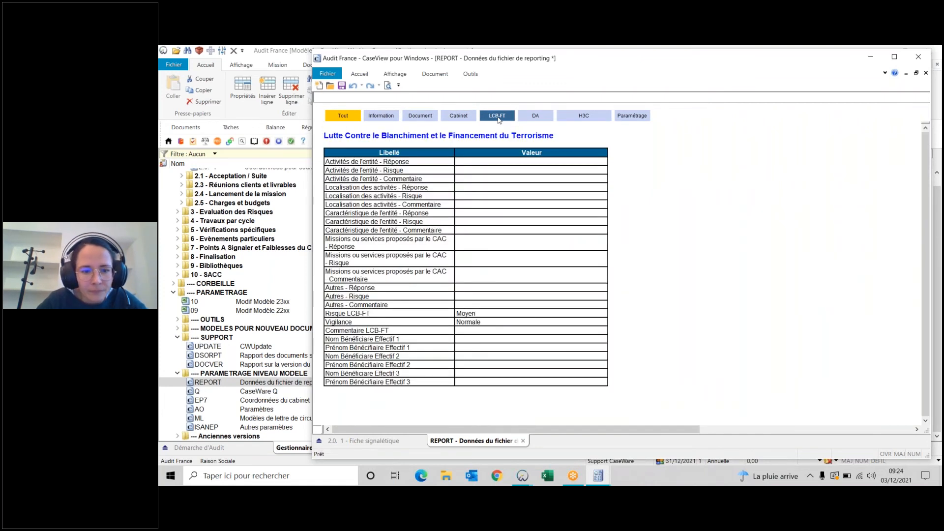
pyautogui.click(535, 122)
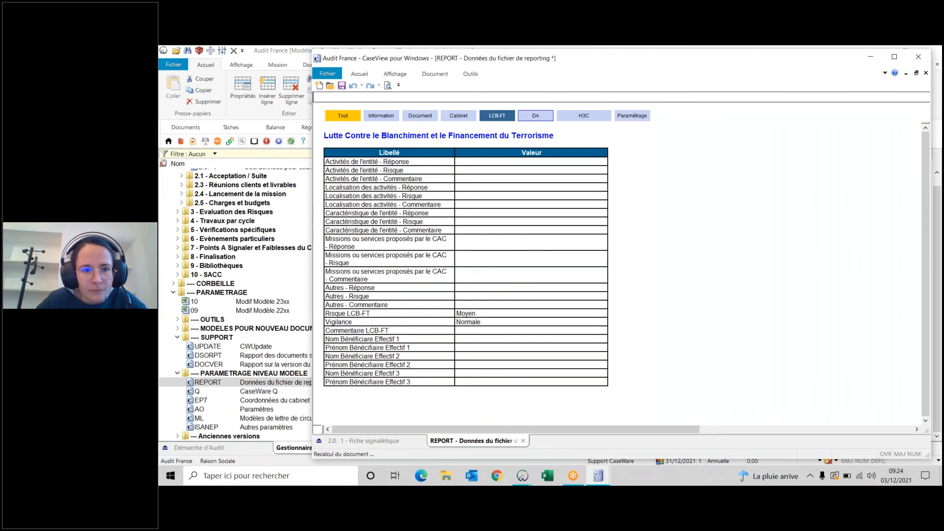
pyautogui.click(582, 117)
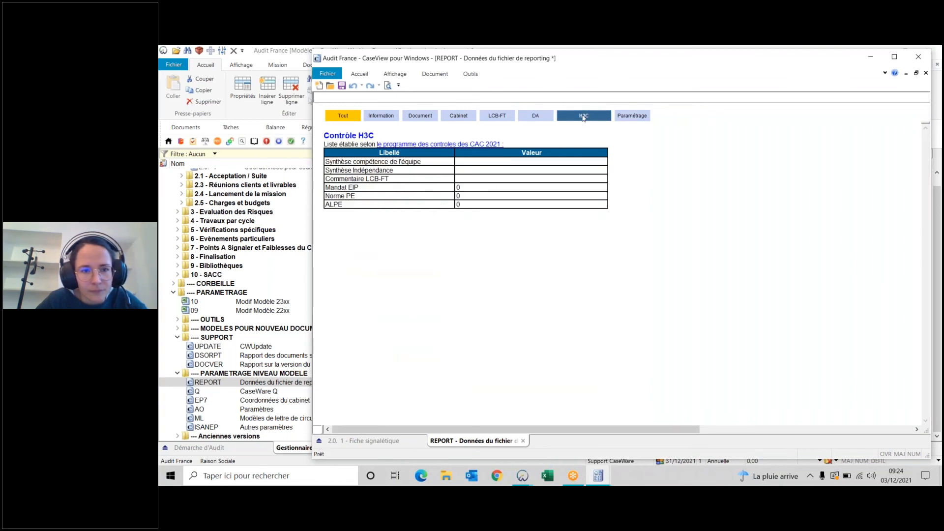
pyautogui.click(629, 118)
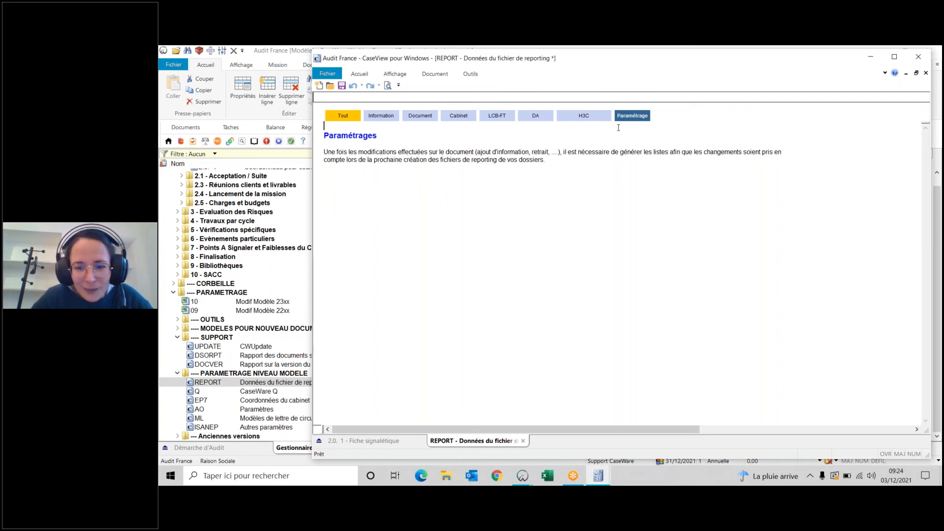
pyautogui.click(383, 116)
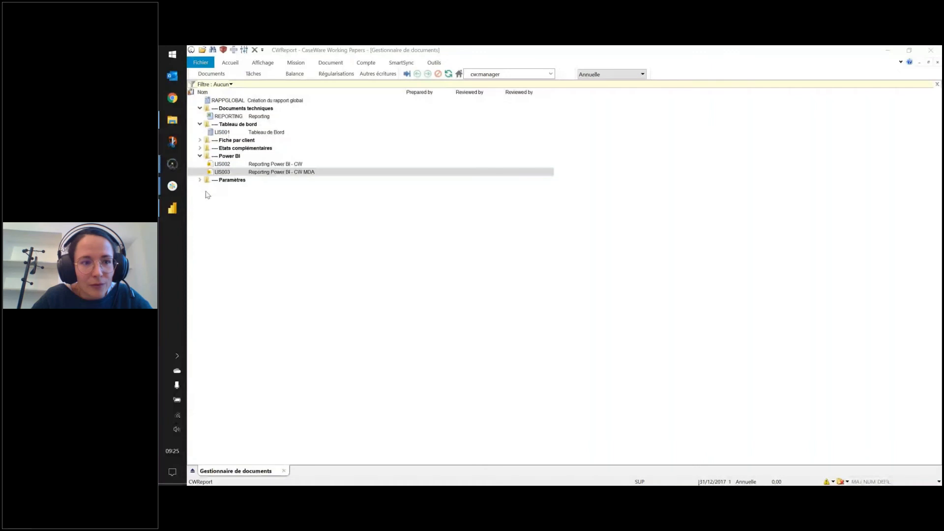
# - Switch to the Reporting CW-1 report in Power BI Desktop and examine the risk and vigilance charts on the Risque Blanchiment page
pyautogui.moveTo(182, 210)
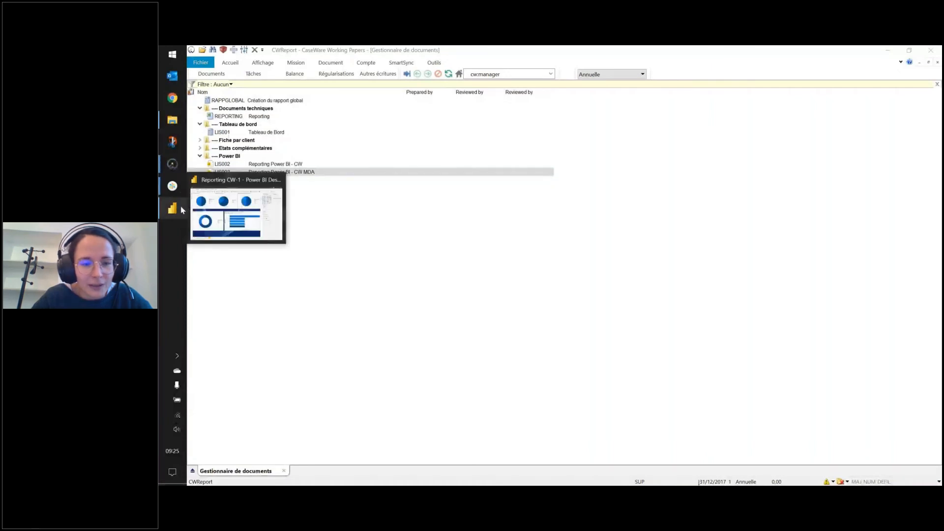
pyautogui.click(181, 208)
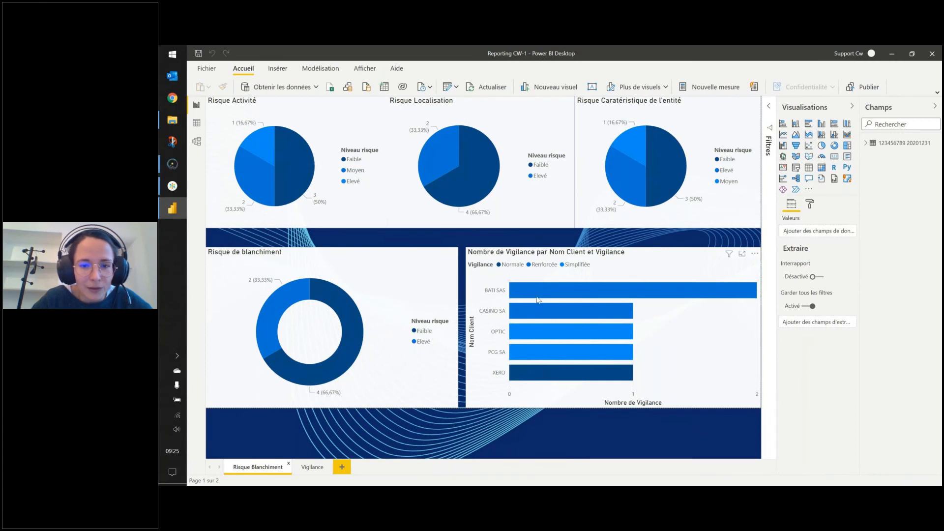
pyautogui.moveTo(508, 292)
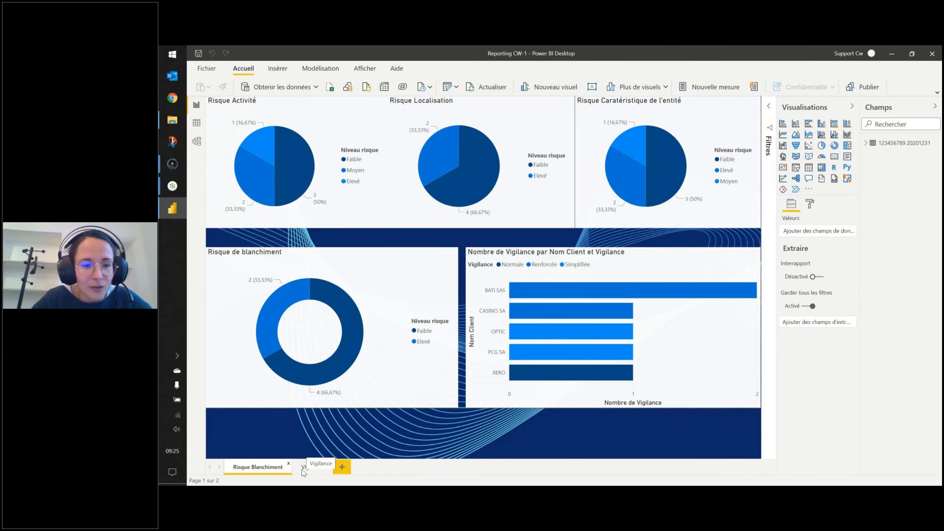
pyautogui.moveTo(265, 328)
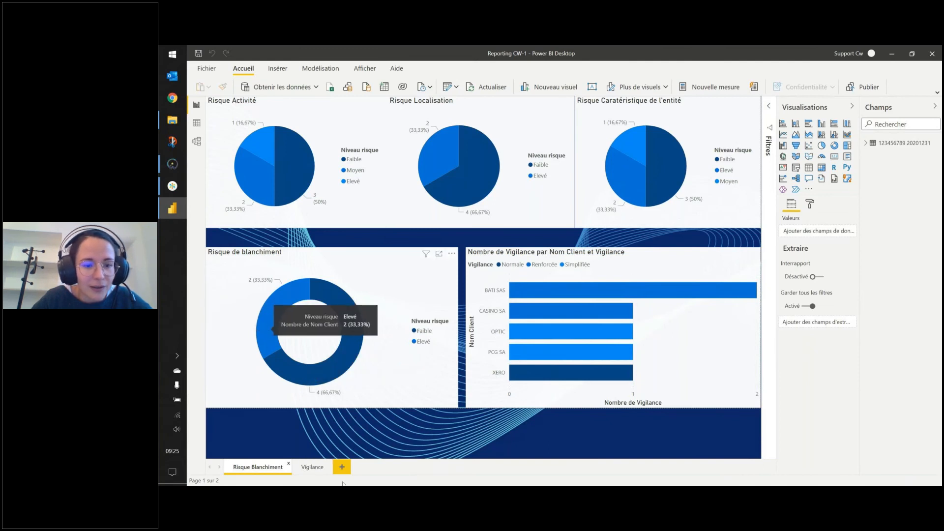
# - Examine the Vigilance page's activity sector chart and client location map, and return to the CWReport document manager
pyautogui.click(311, 467)
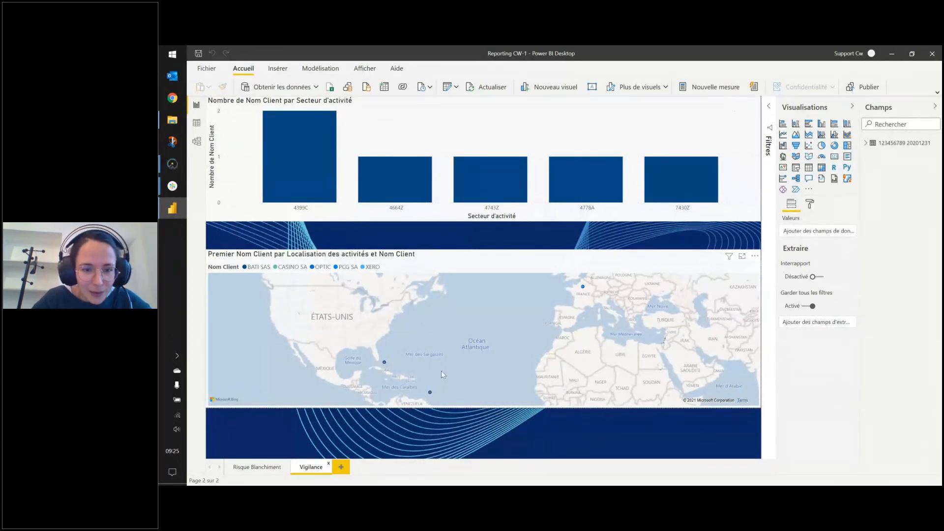
pyautogui.click(432, 337)
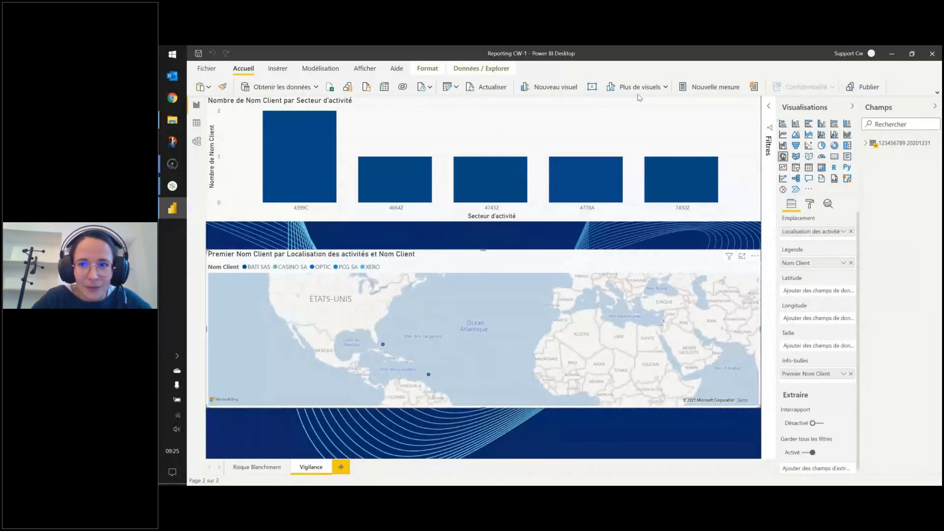
pyautogui.click(892, 54)
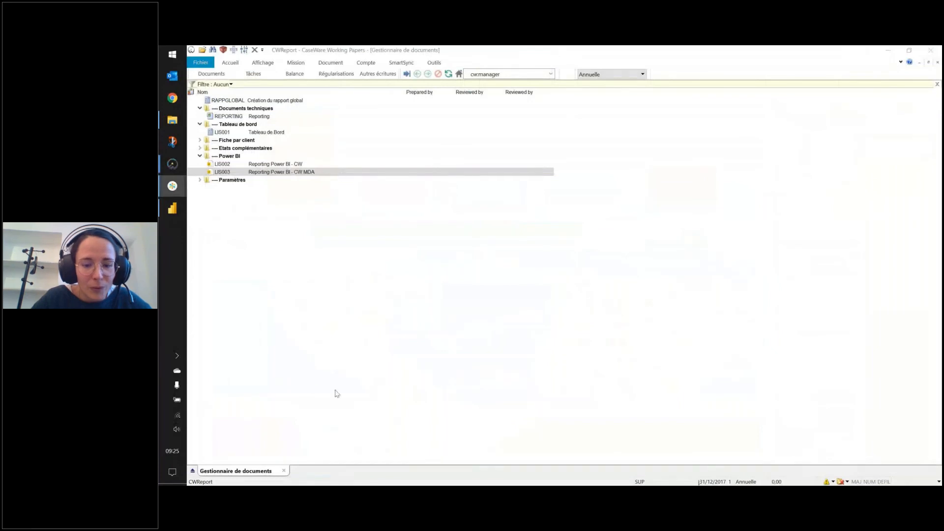